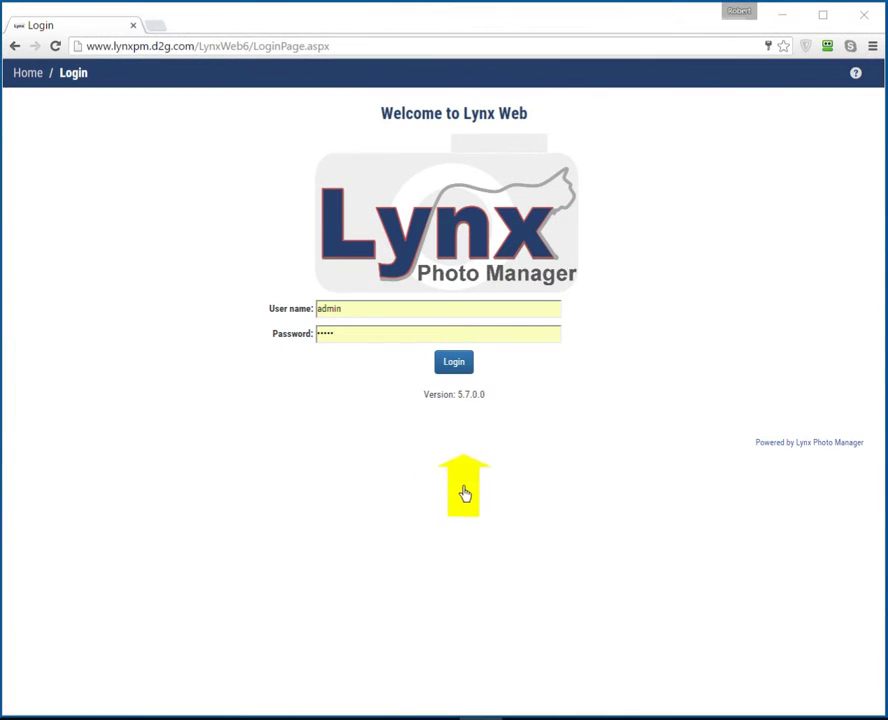
Log in to Lynx Web as admin with the account's user name and password.
left_click(462, 365)
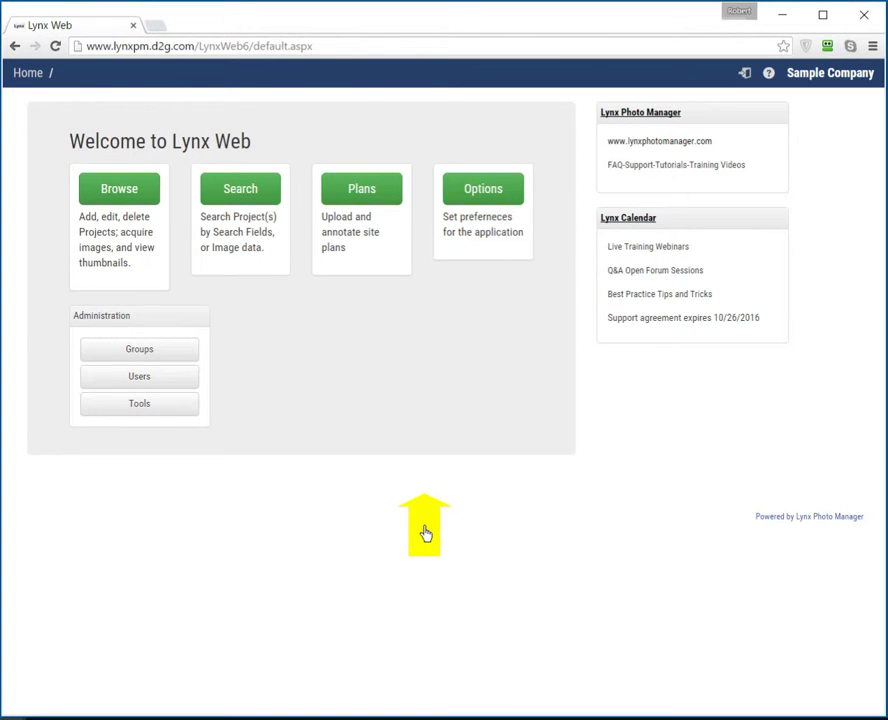
Browse the Sample Public Safety Case, view image 38, then return to the project list.
left_click(115, 190)
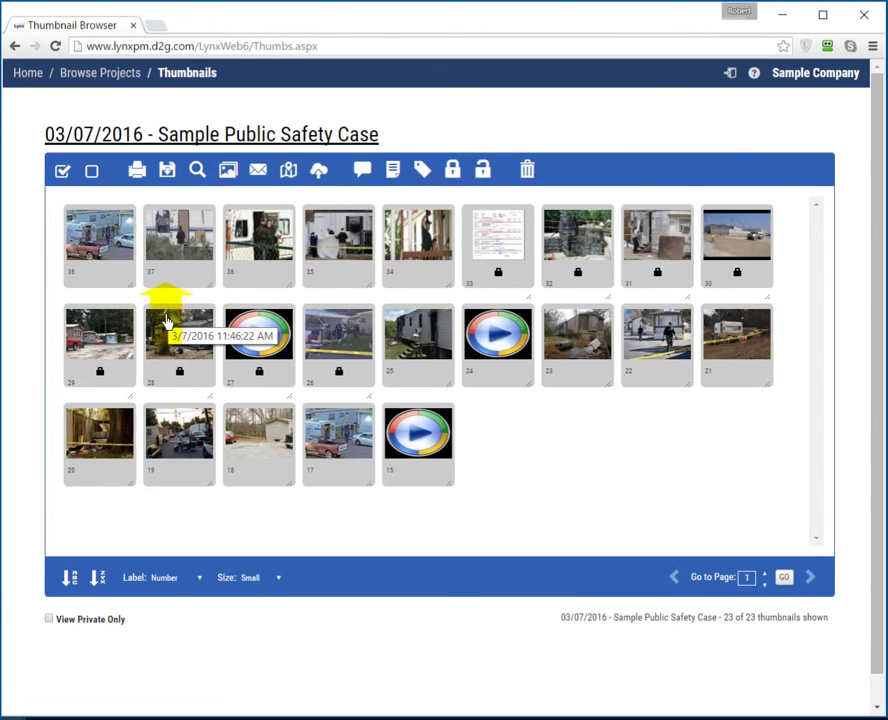
double_click(167, 320)
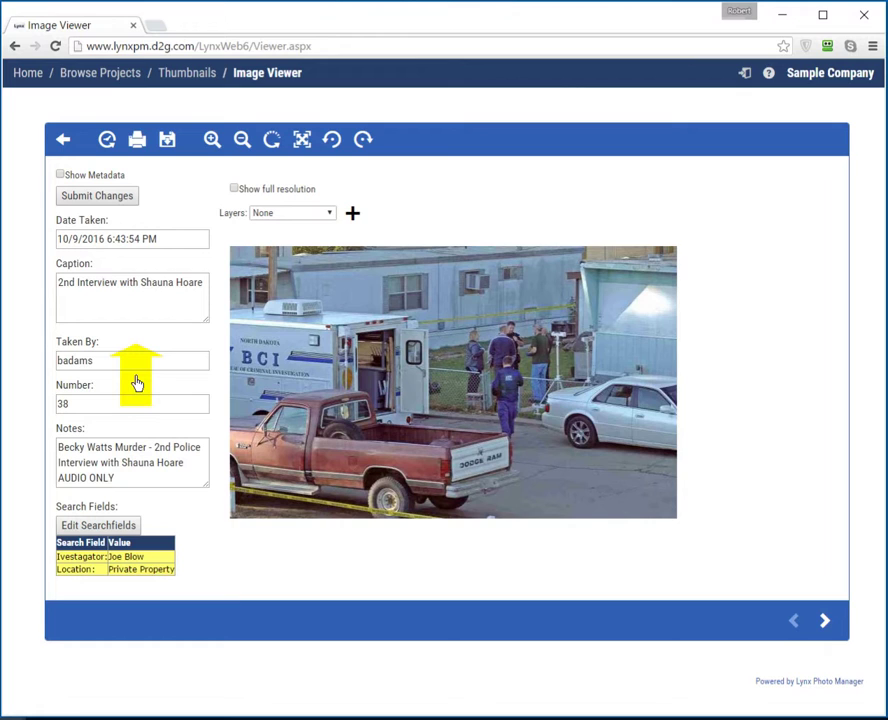
key("alt+Left")
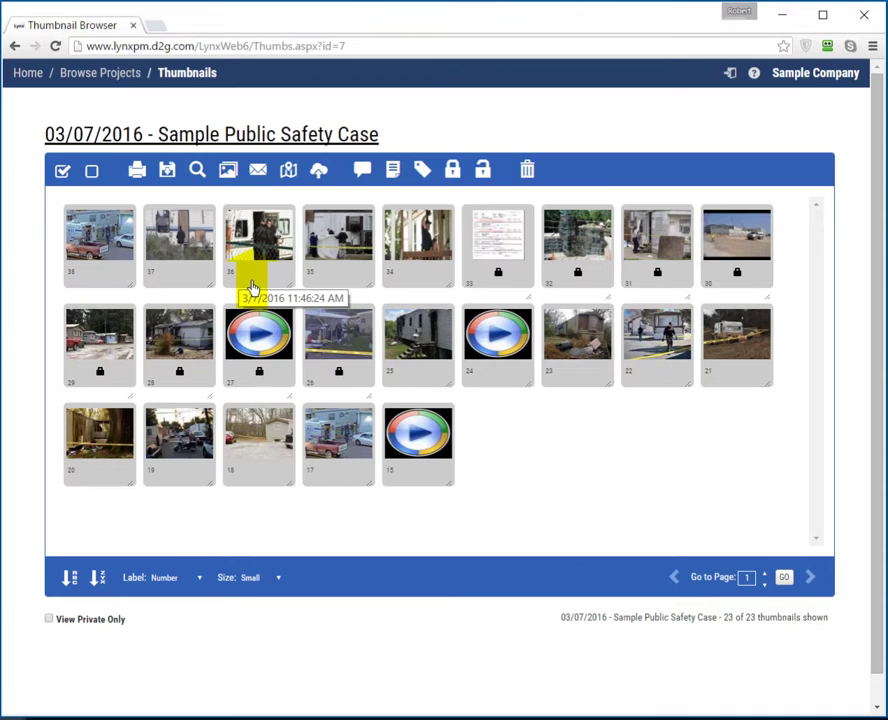
key("alt+Left")
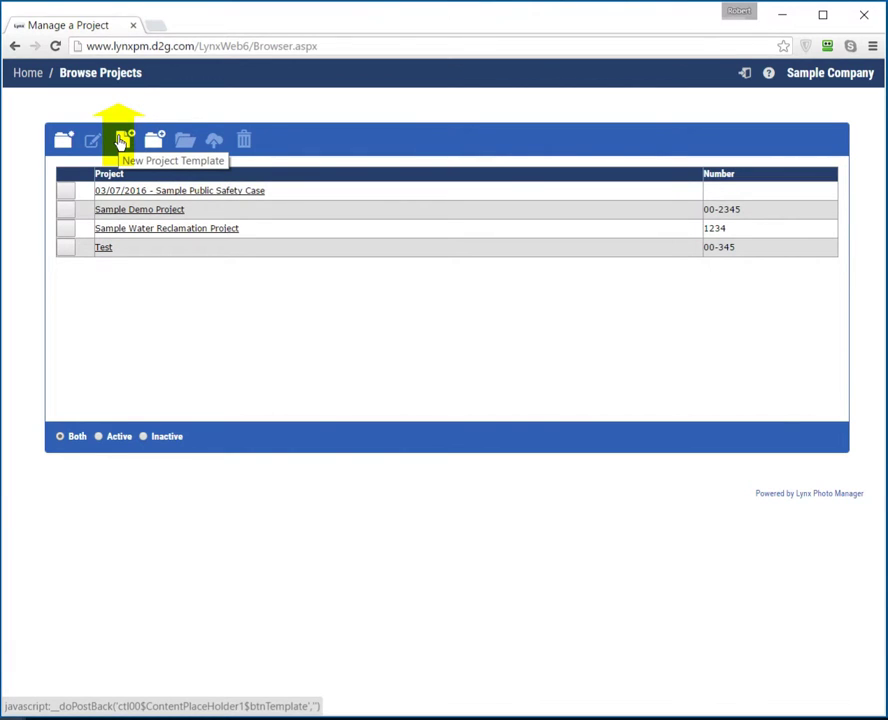
Create a new project from the Public Safety Template.
left_click(153, 139)
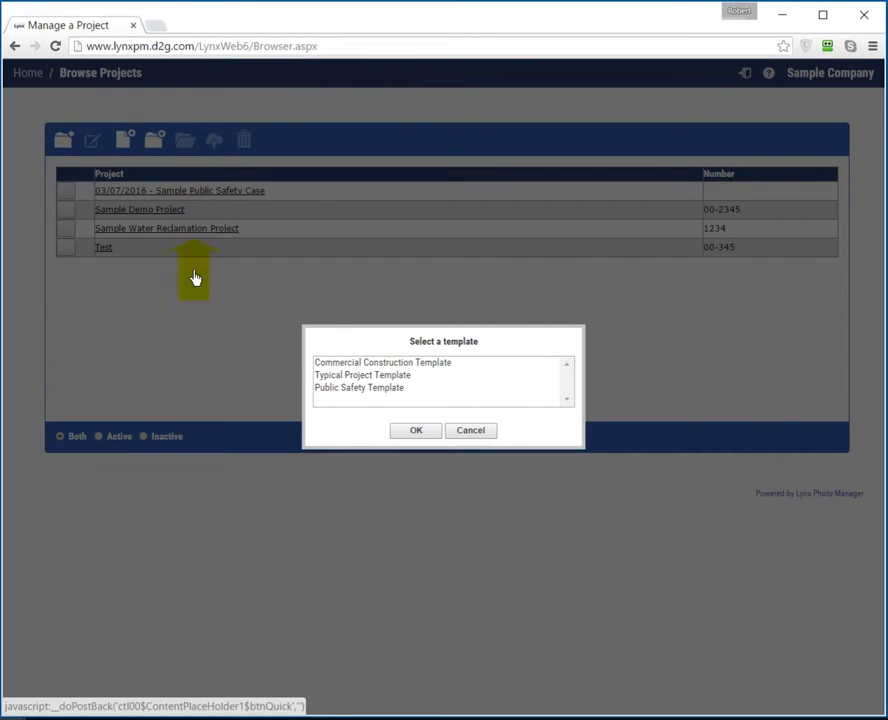
left_click(350, 389)
left_click(415, 432)
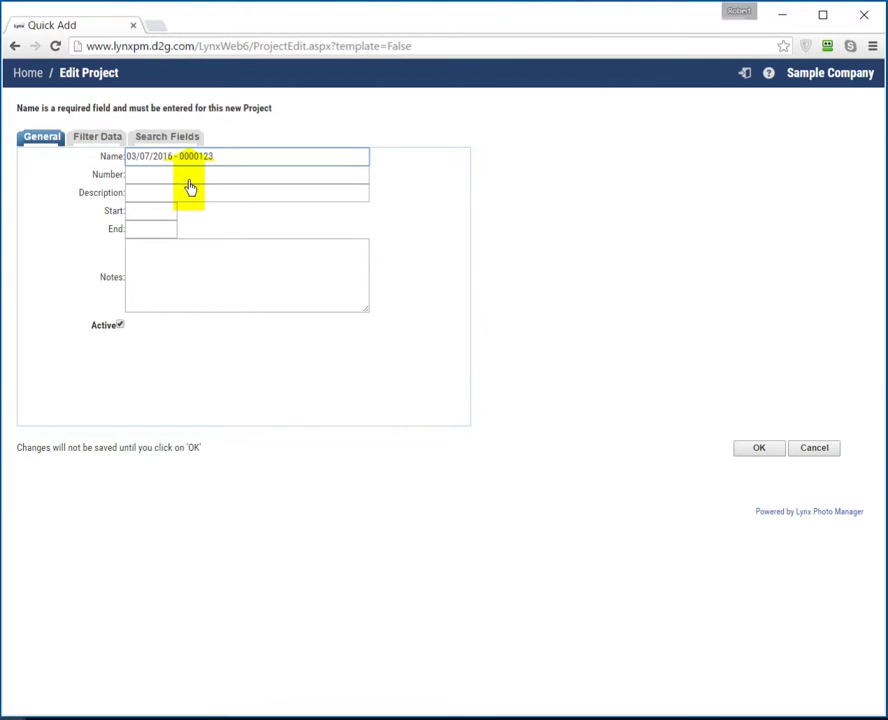
Review the new project's Investigator and Location search fields before saving it.
left_click_drag(222, 157, 150, 157)
left_click(165, 136)
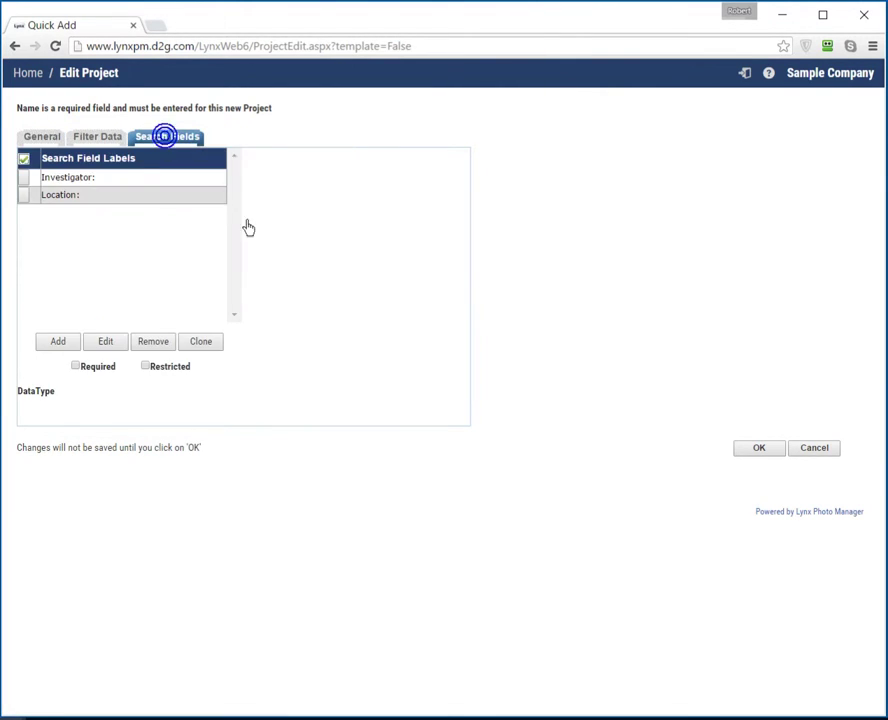
left_click(22, 180)
left_click(30, 198)
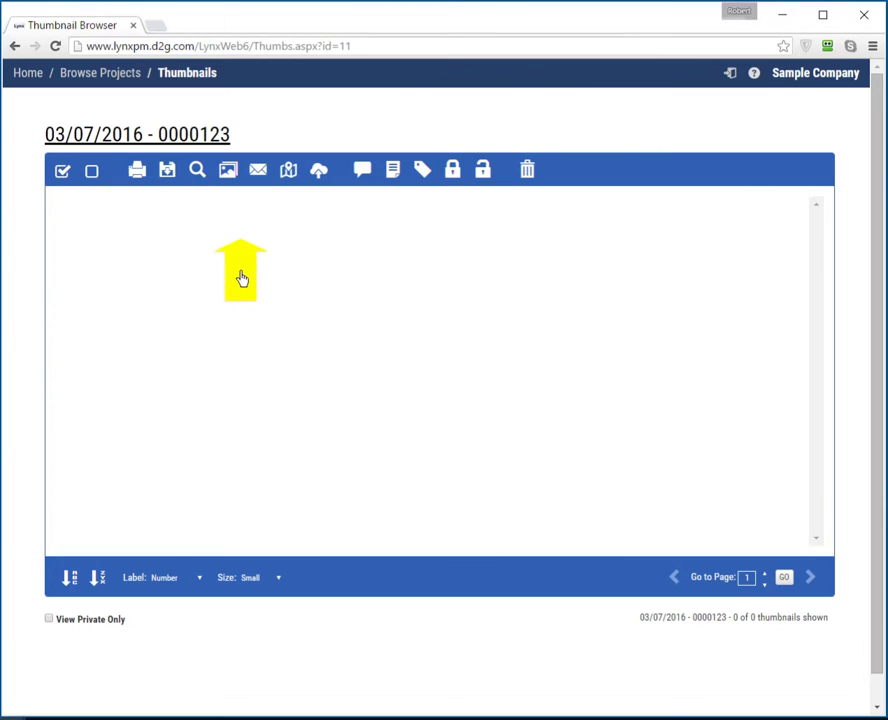
Choose every image in Camera\DCIM\Public Safety, first through last, for upload.
left_click(319, 172)
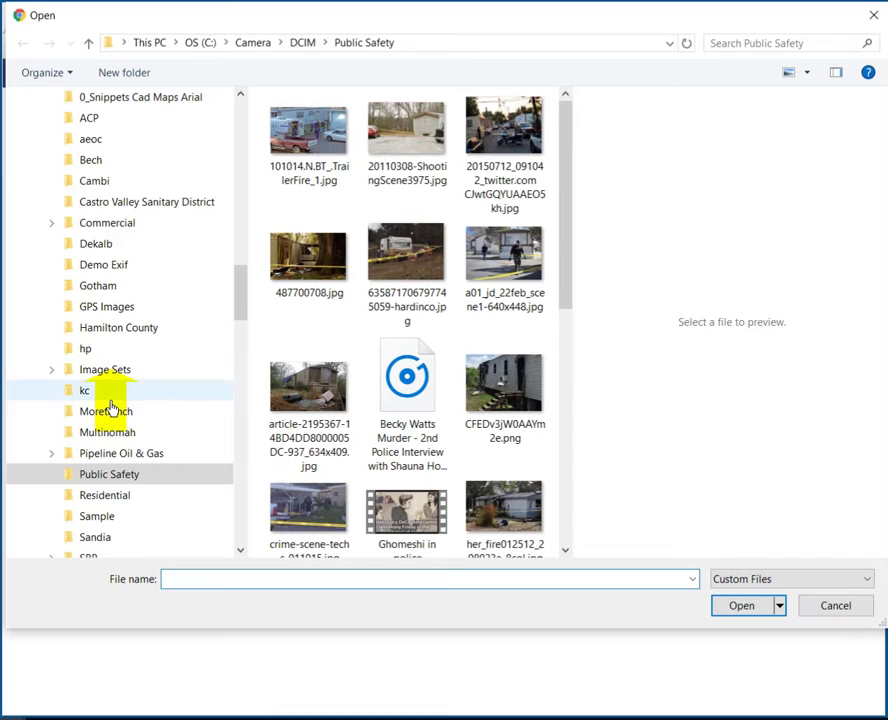
left_click_drag(240, 292, 236, 113)
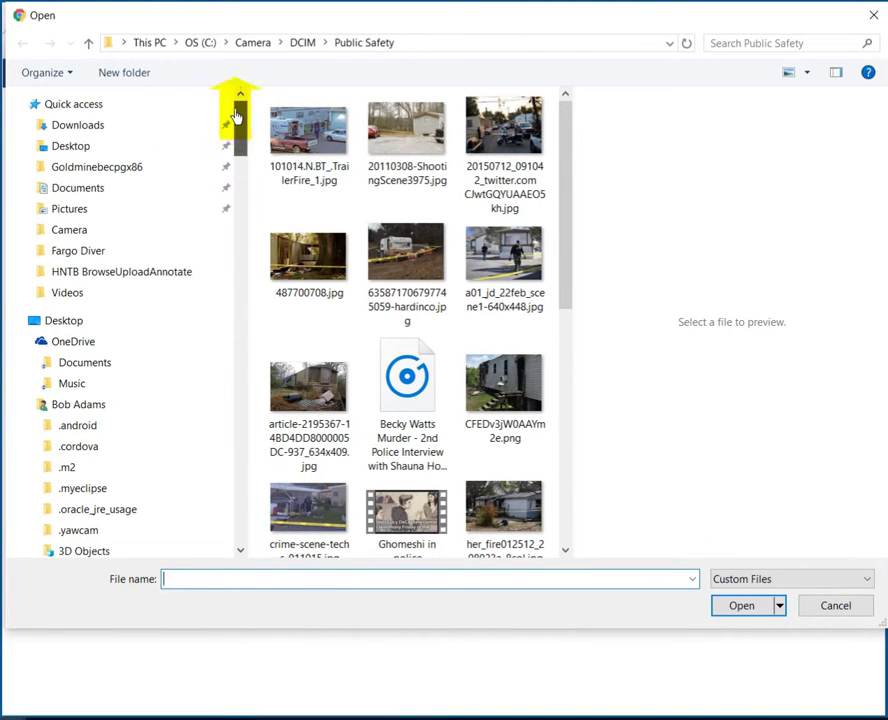
left_click(308, 130)
left_click_drag(563, 137, 563, 377)
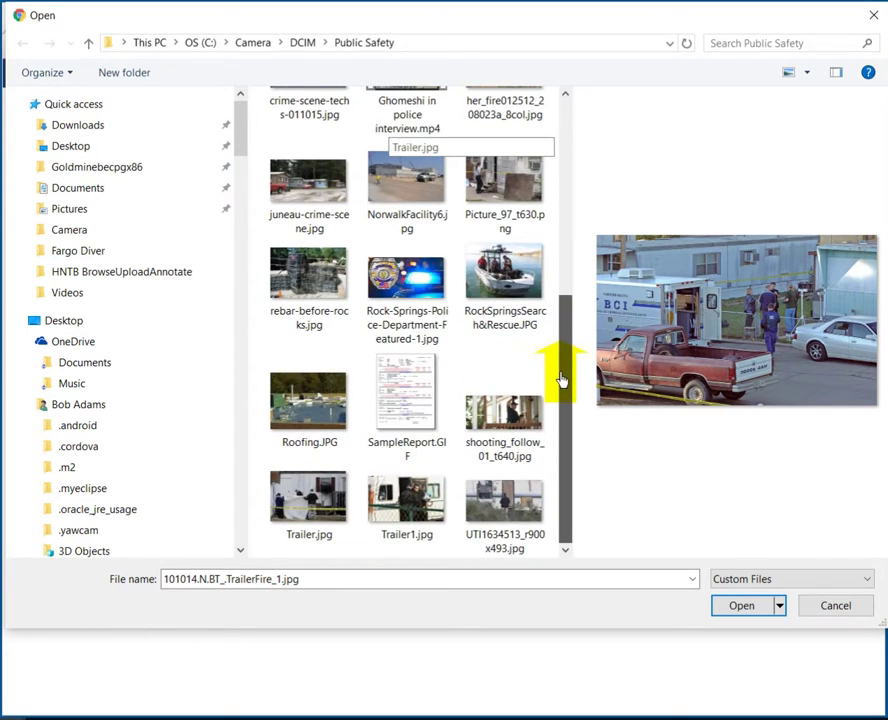
left_click(503, 537, "shift")
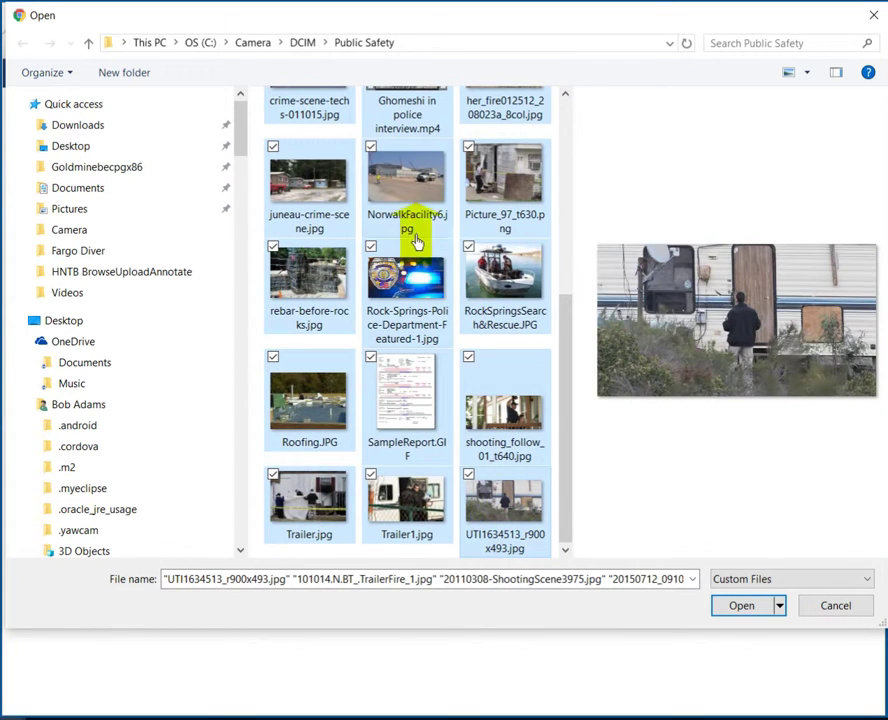
Confirm the 24 files, captioning them 'Case 1234' with a 'Sunny Day' officer-in-charge note.
left_click(740, 607)
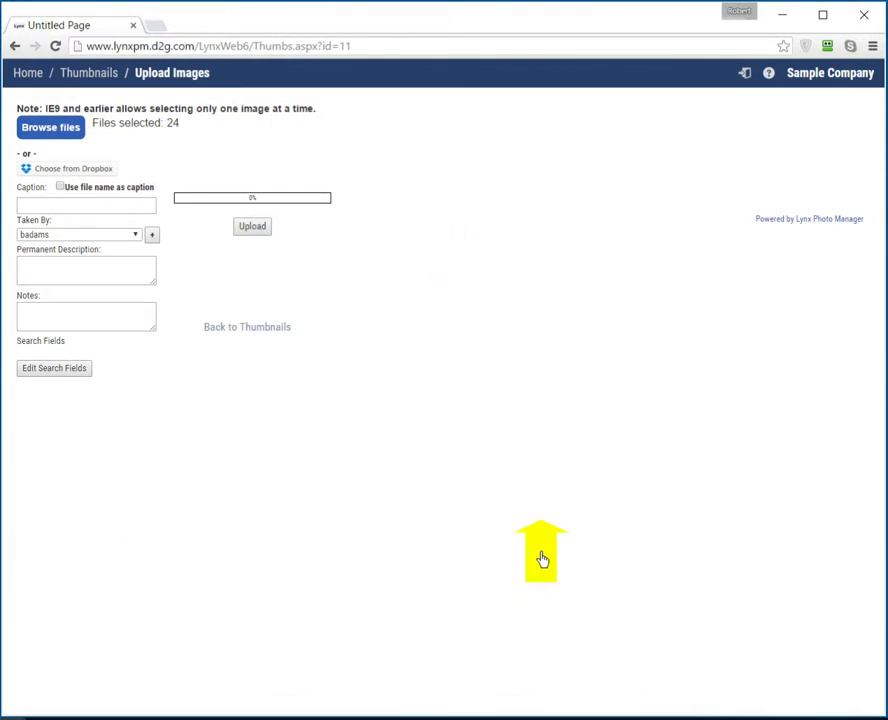
left_click(67, 207)
type("Case 1234")
key("Tab")
key("Tab")
key("Tab")
key("Tab")
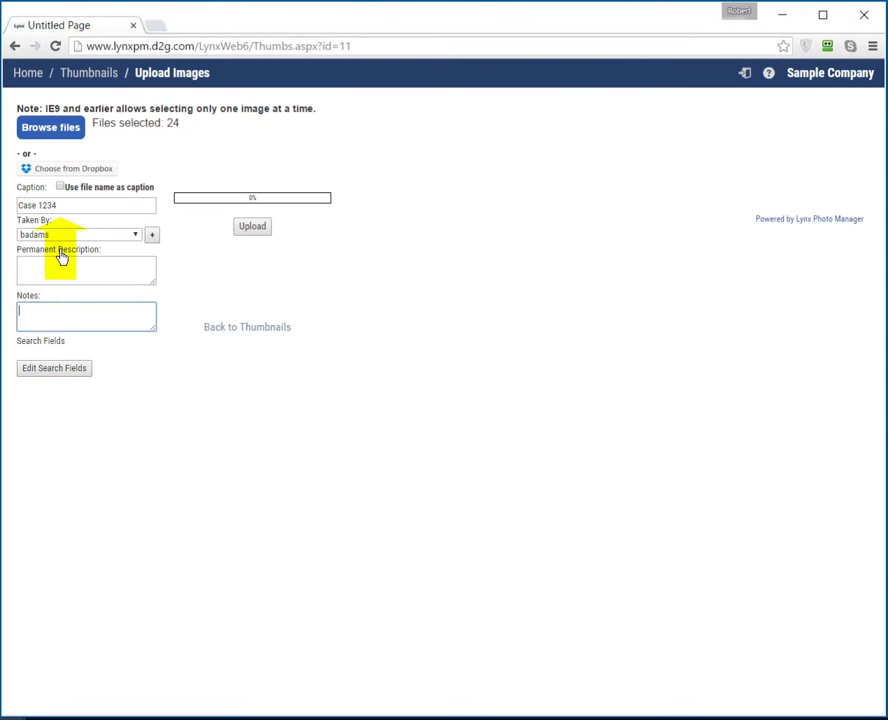
type("Sunny Day, Officer in Charge George Smith.")
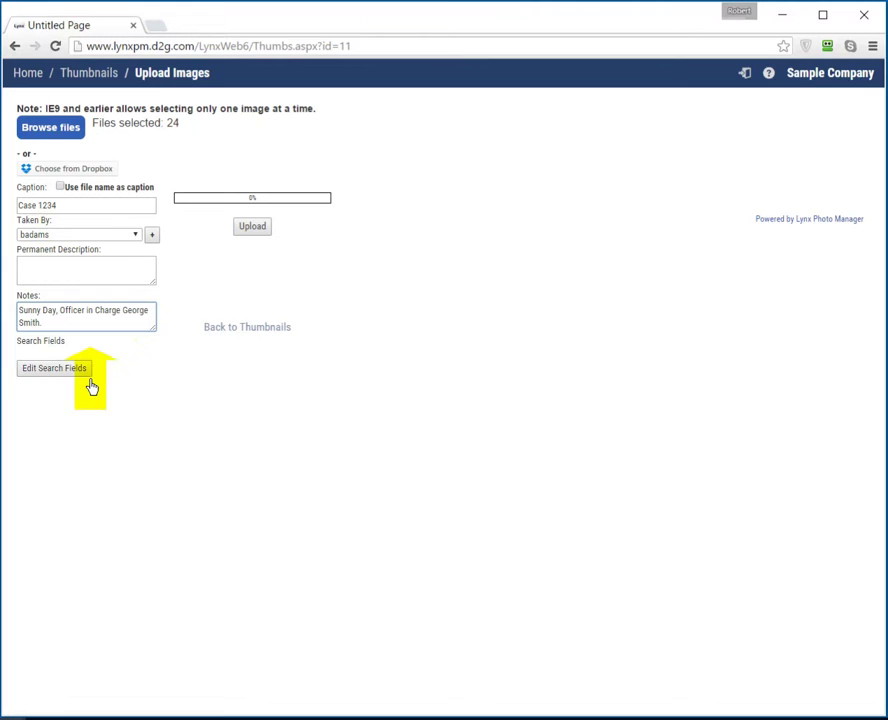
Assign two Investigator values and Location 'Private Property' to the upload.
left_click(75, 370)
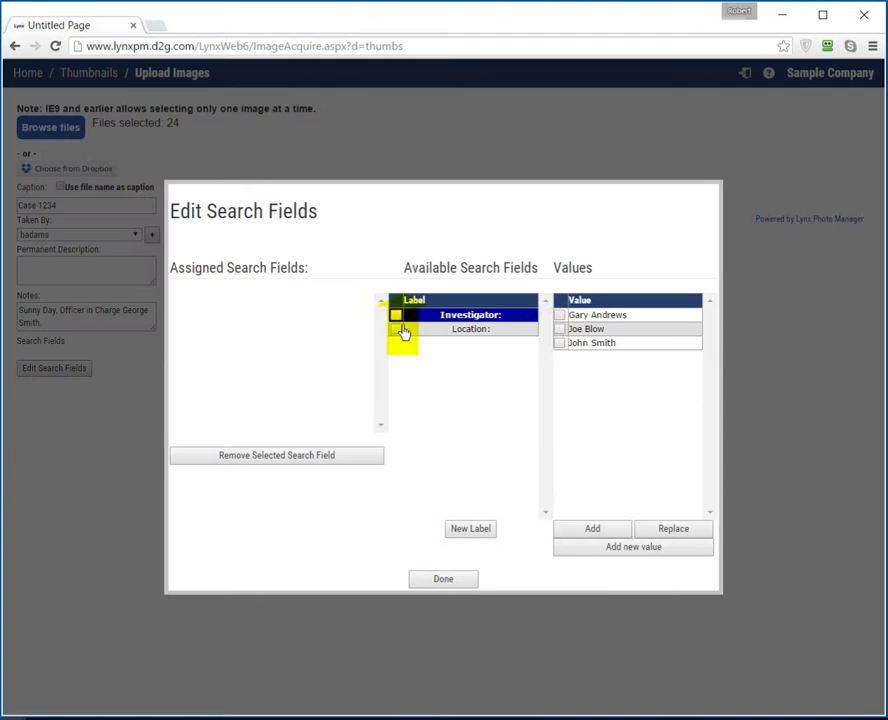
left_click(563, 317)
left_click(593, 530)
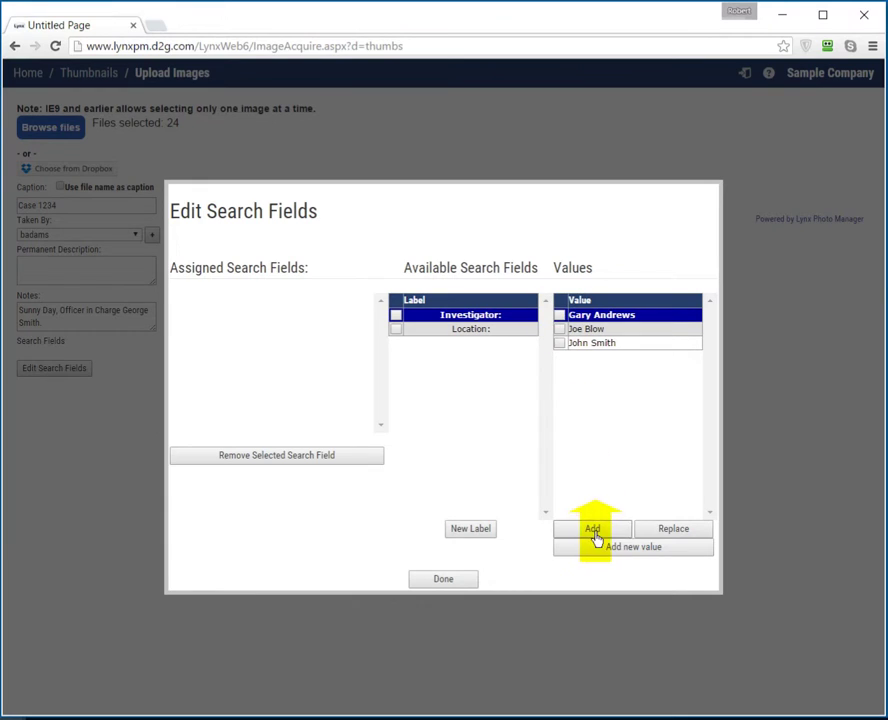
left_click(564, 330)
left_click(588, 530)
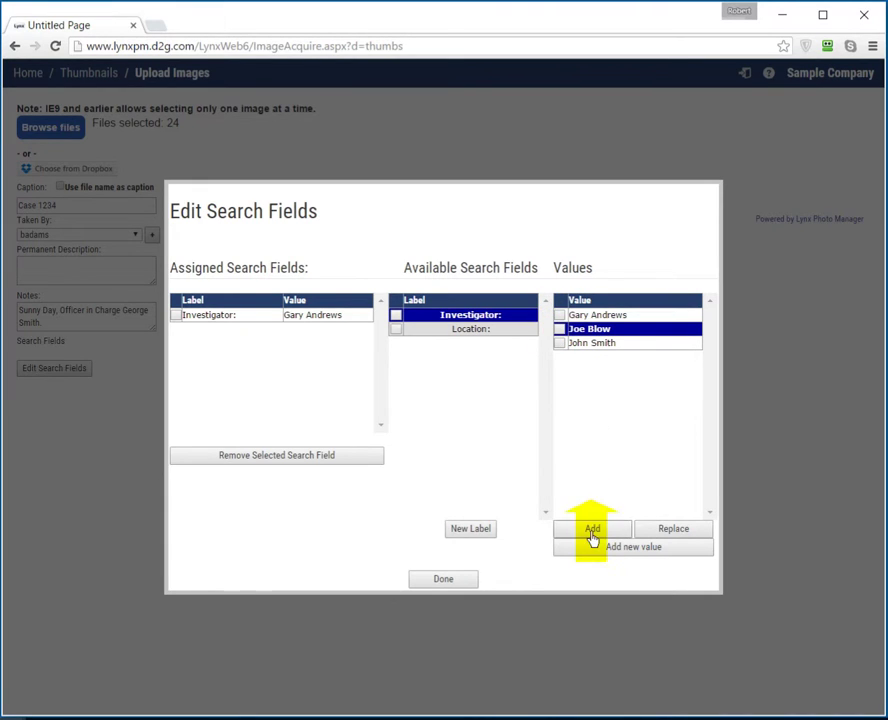
left_click(398, 331)
left_click(396, 333)
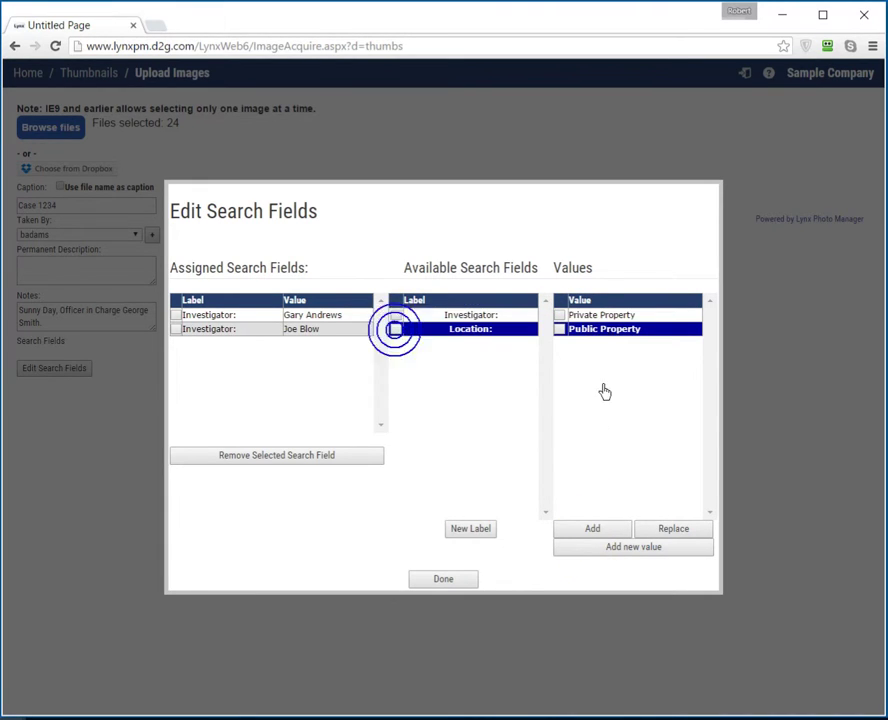
left_click(561, 316)
left_click(582, 530)
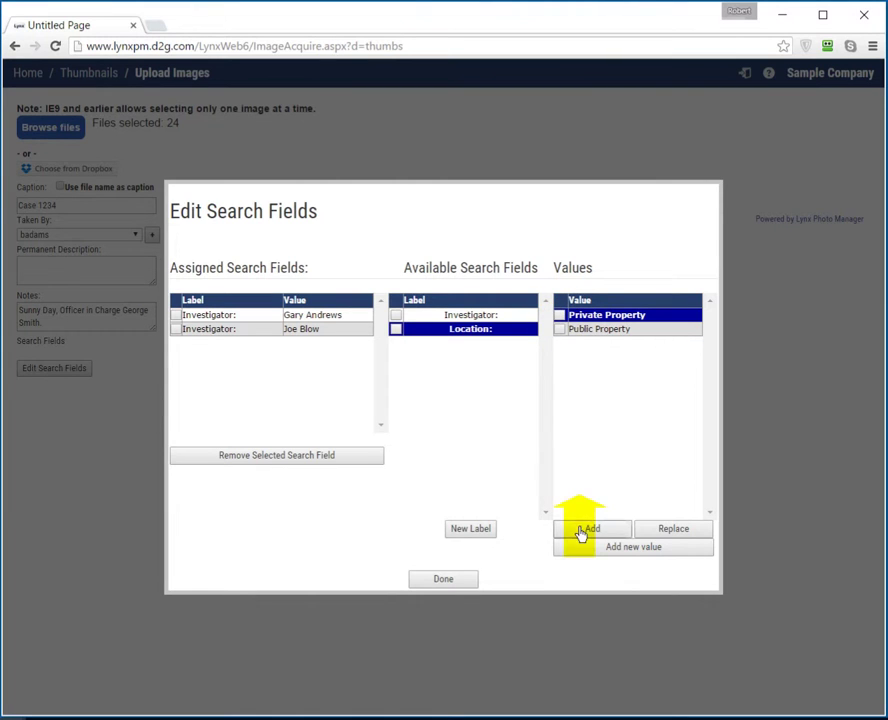
left_click(449, 580)
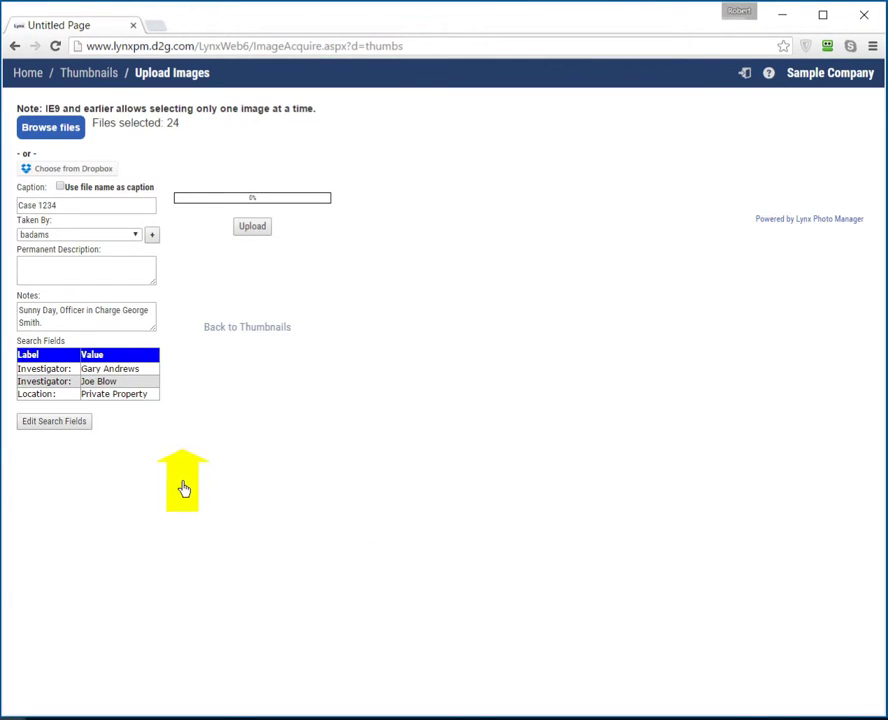
Upload the 24 images, go back to the project's thumbnails, and select them all.
left_click(250, 228)
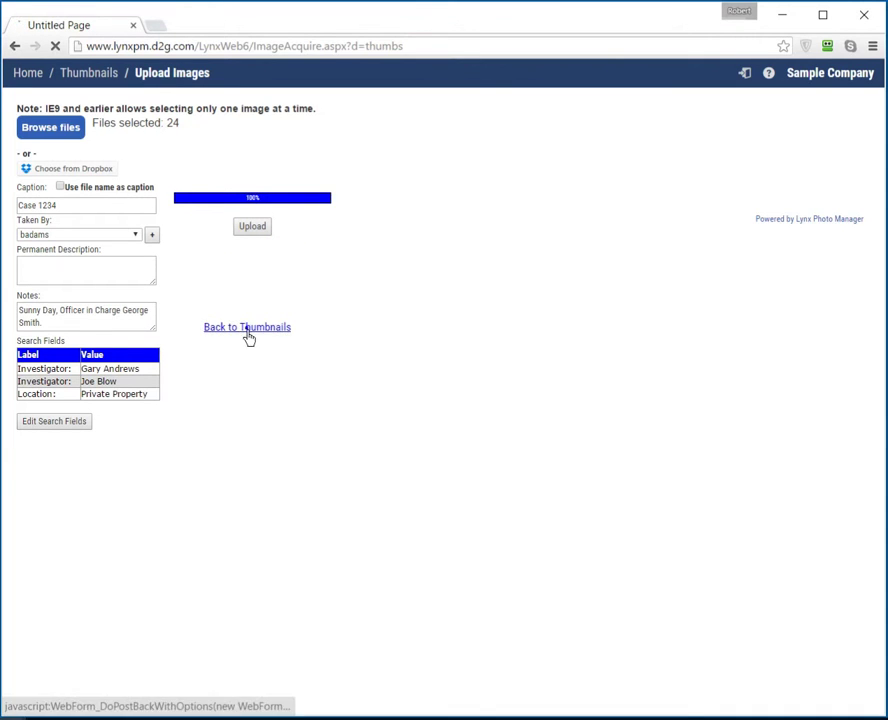
left_click(248, 328)
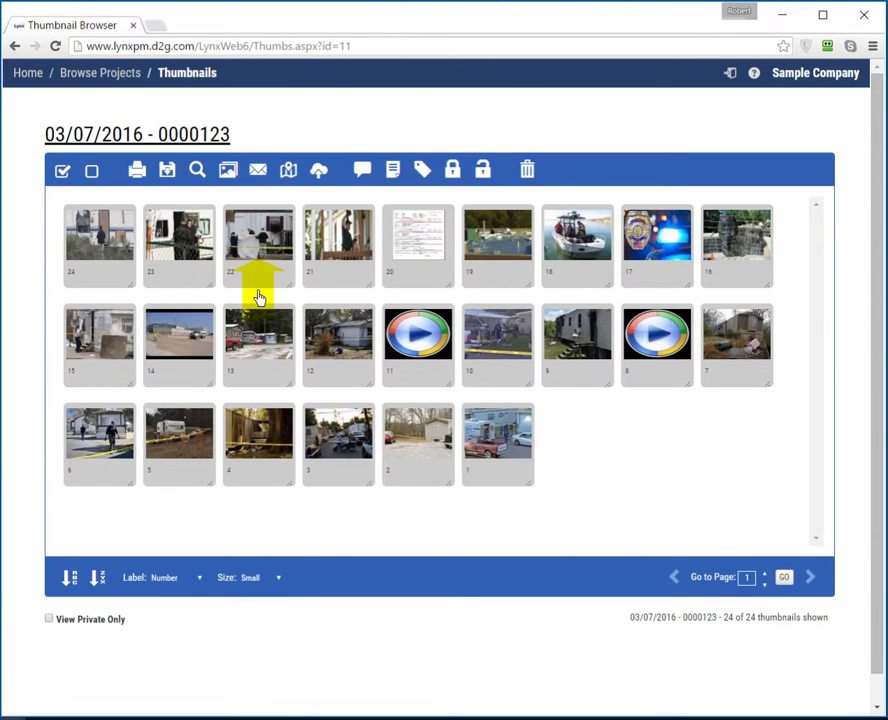
left_click(61, 172)
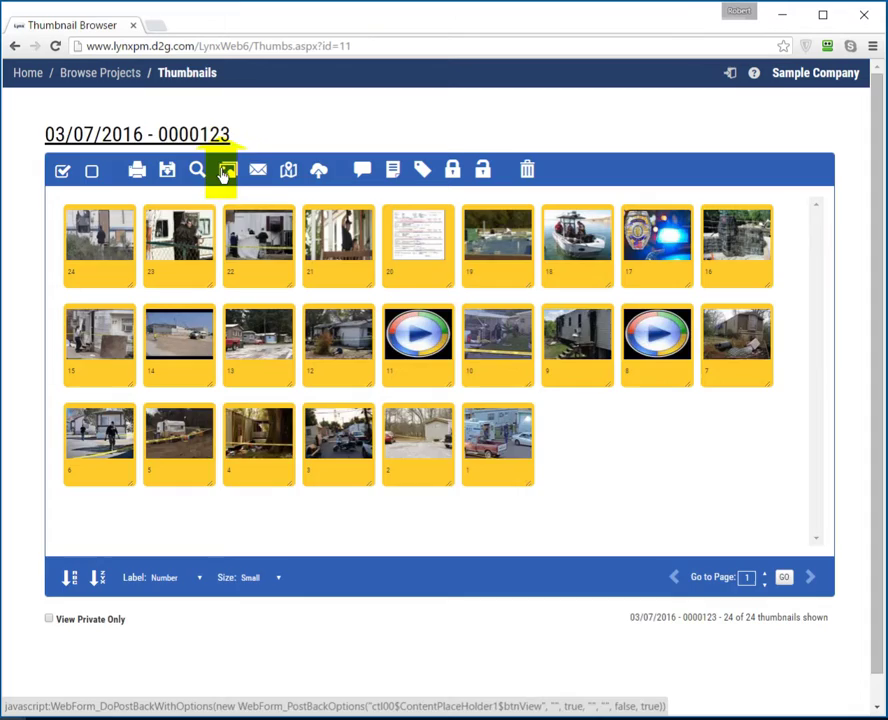
Open the selected images in the viewer and step through to photo 20, the report scan.
left_click(226, 174)
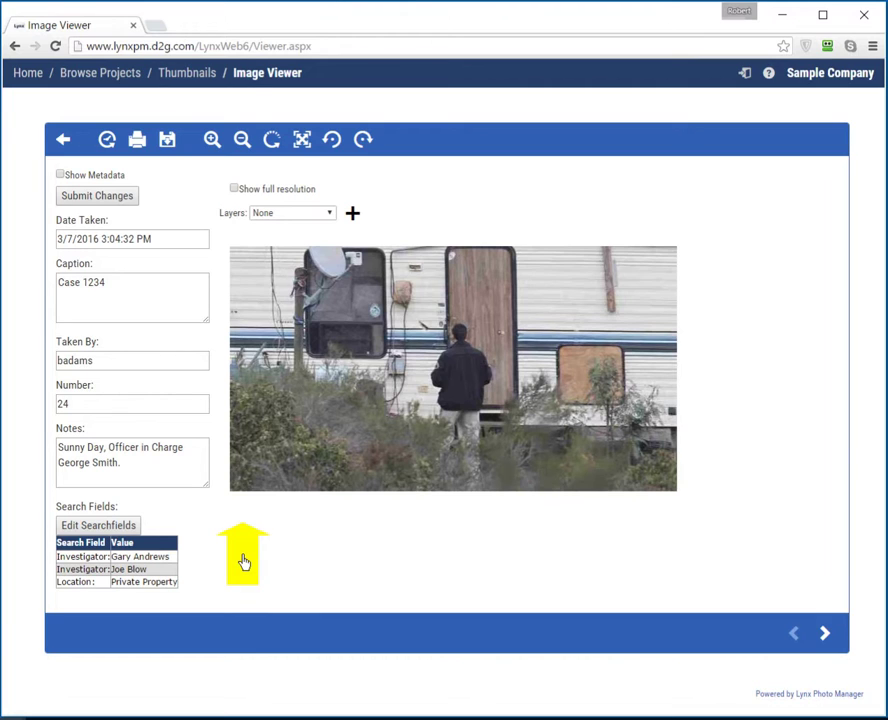
left_click(827, 638)
left_click(827, 638)
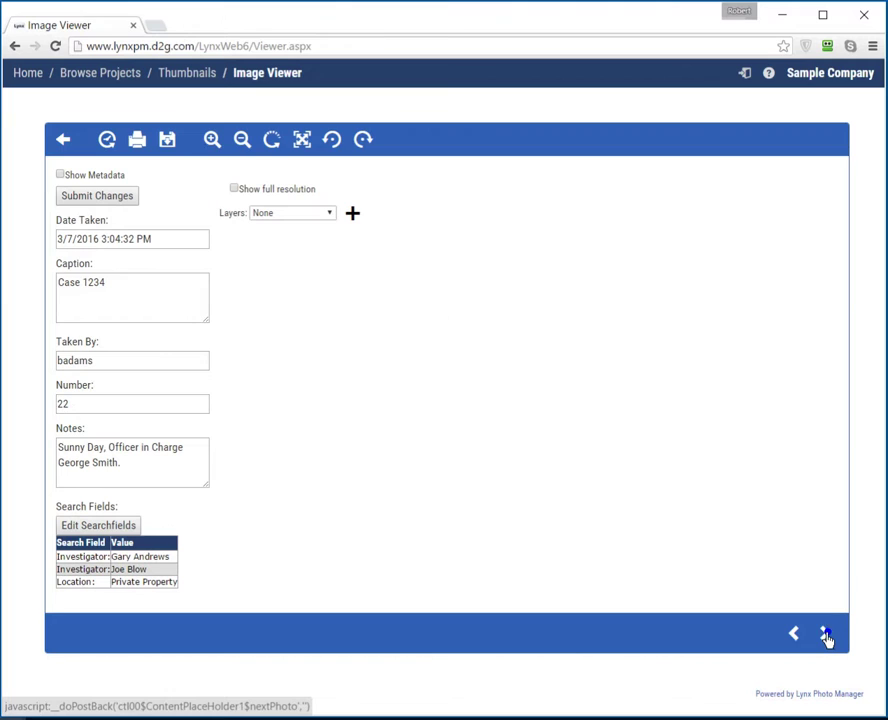
left_click(827, 638)
left_click(827, 638)
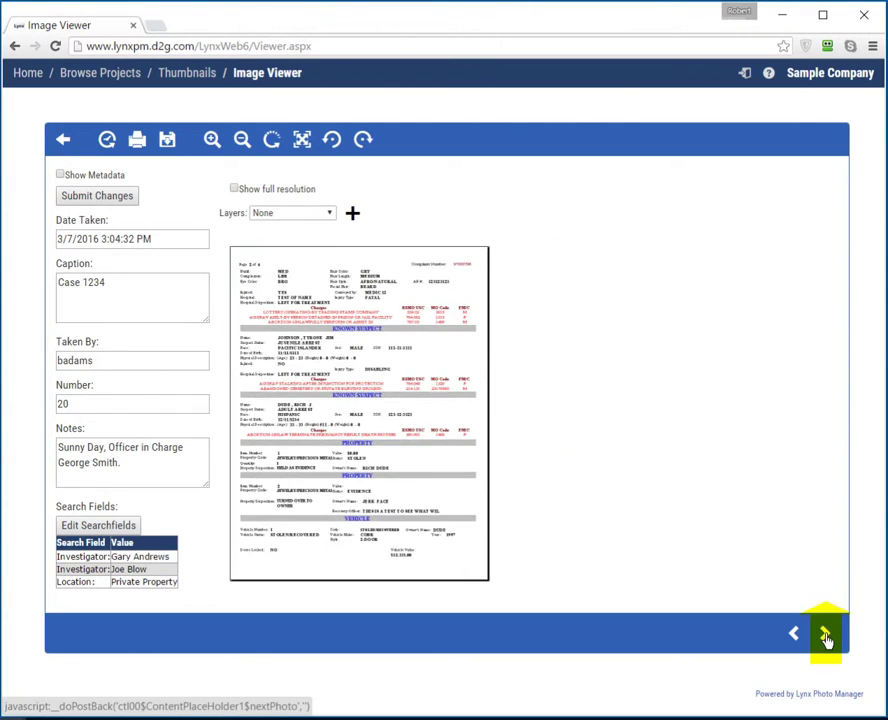
left_click(827, 638)
left_click(793, 634)
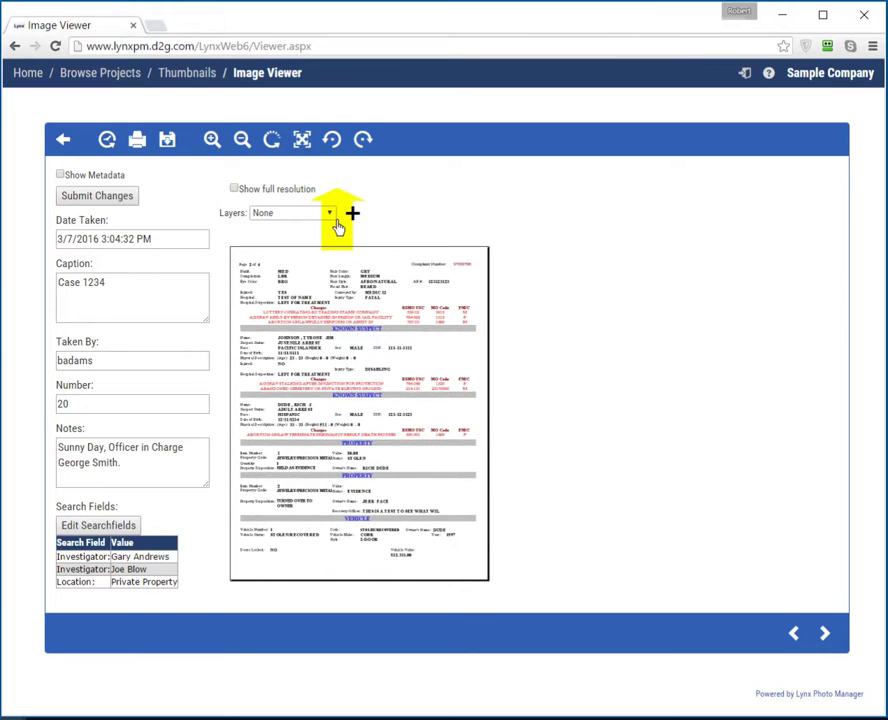
View the report page full screen, advance through photos to the rebar one, then exit.
left_click(302, 139)
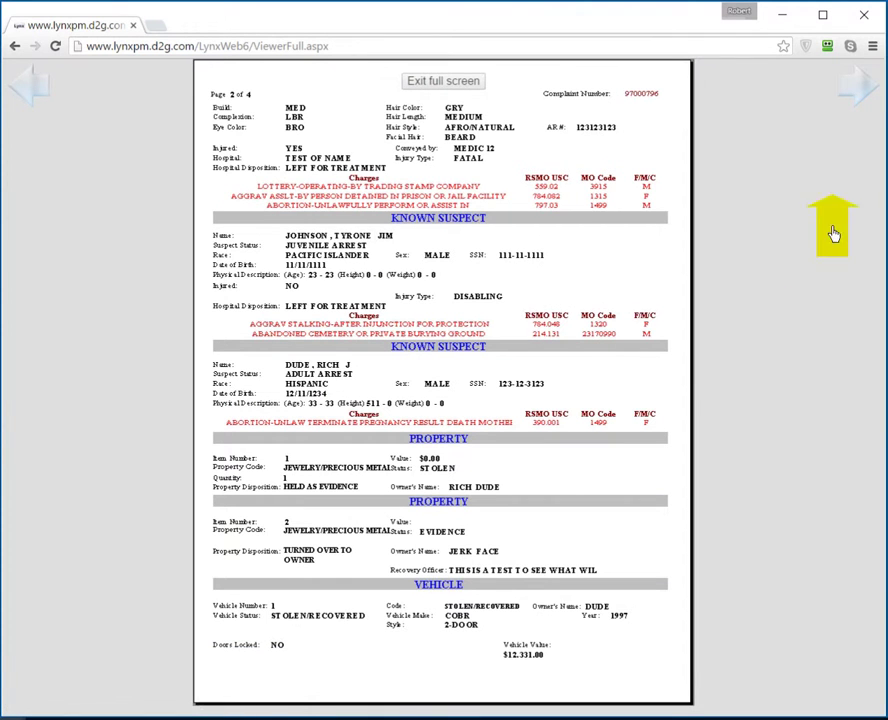
left_click(871, 87)
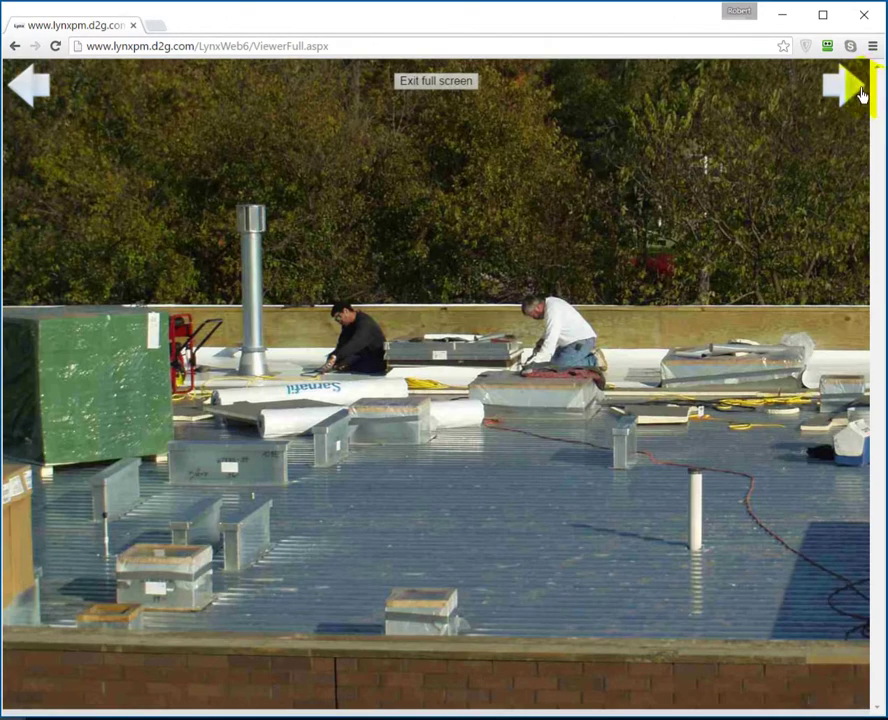
left_click(860, 92)
left_click(857, 94)
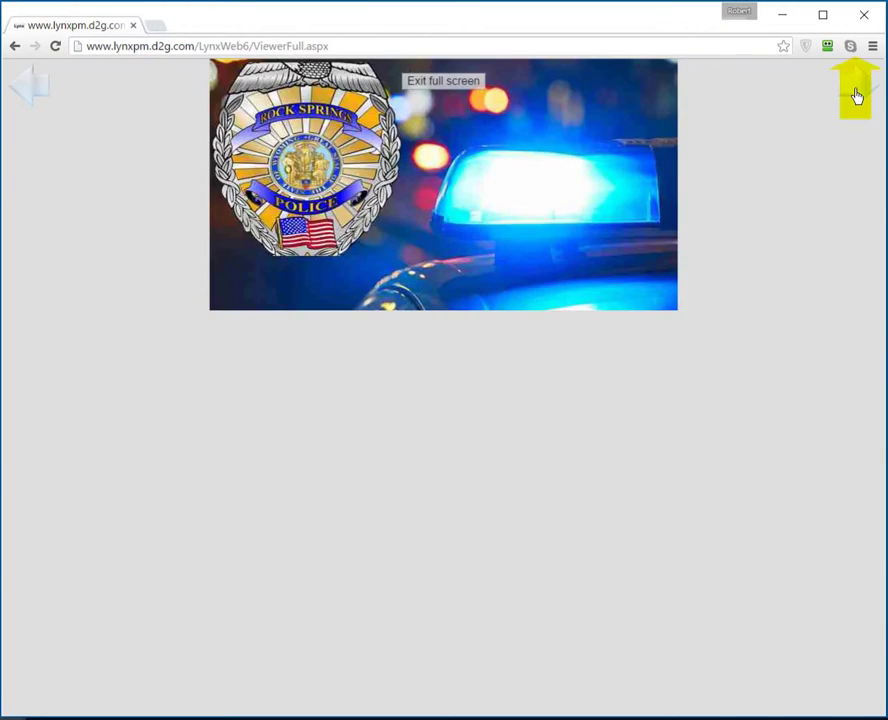
left_click(855, 90)
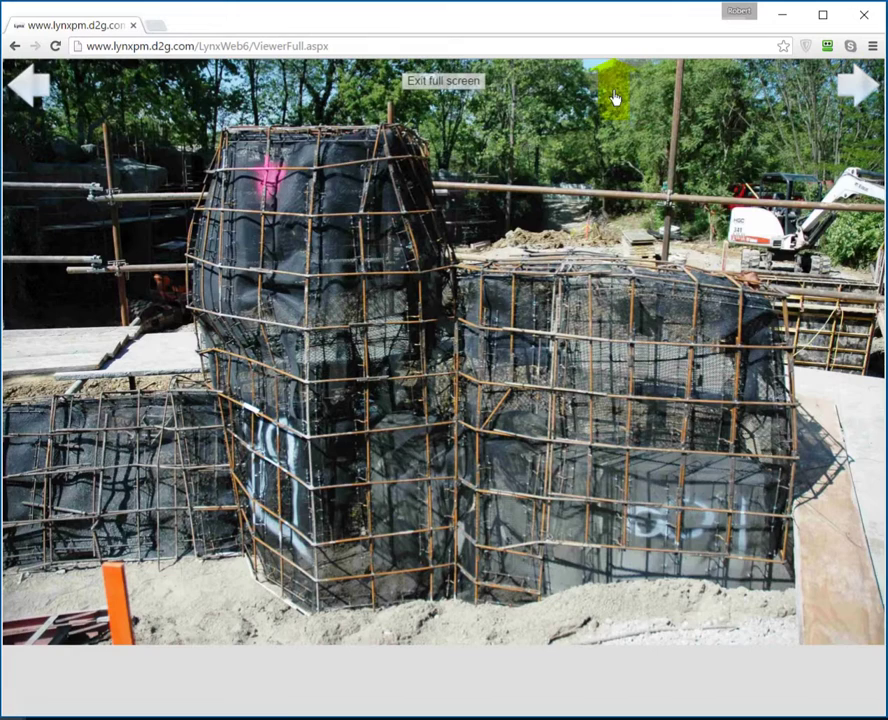
left_click(441, 80)
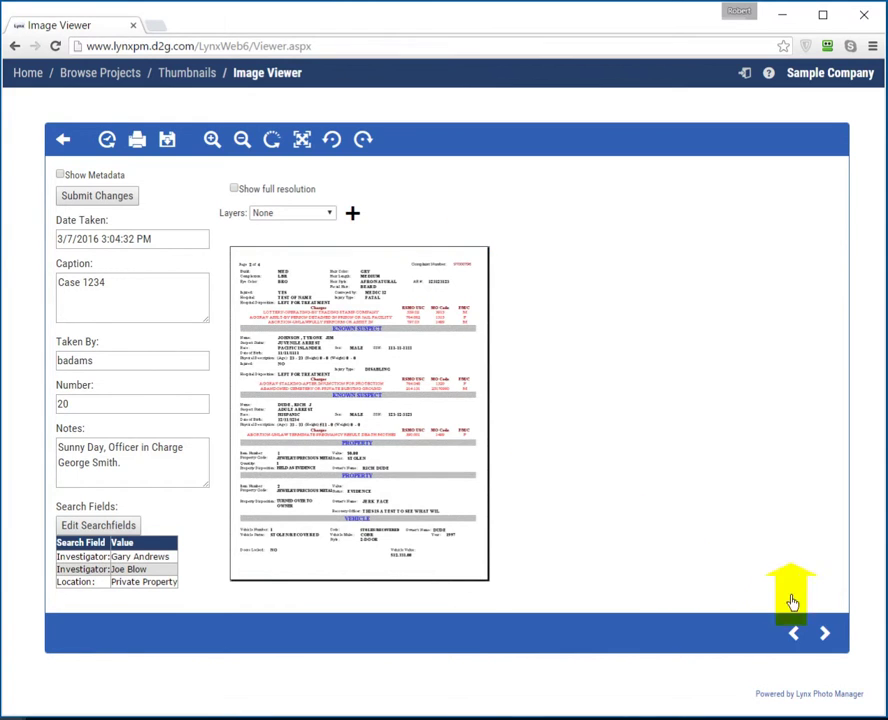
Advance to the surveillance video, play it, jump forward, and play it full screen.
left_click(826, 636)
left_click(826, 636)
left_click(552, 505)
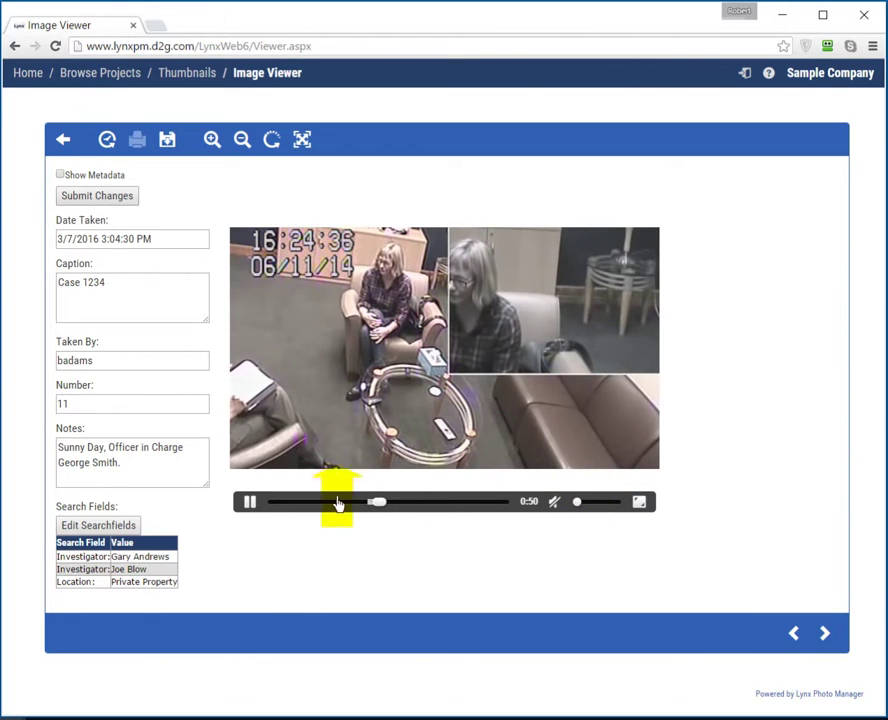
left_click(408, 503)
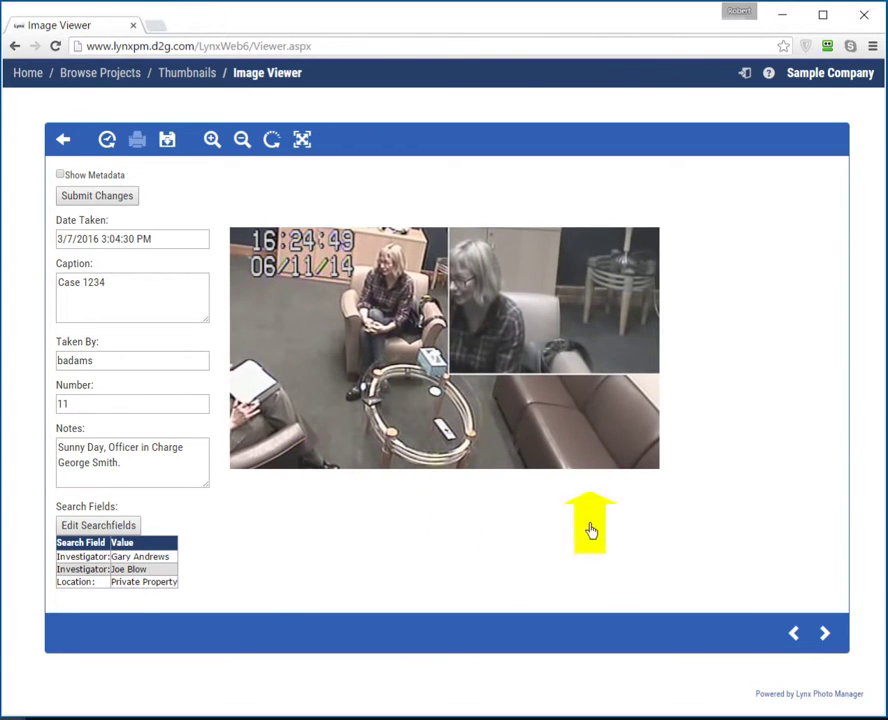
left_click(641, 504)
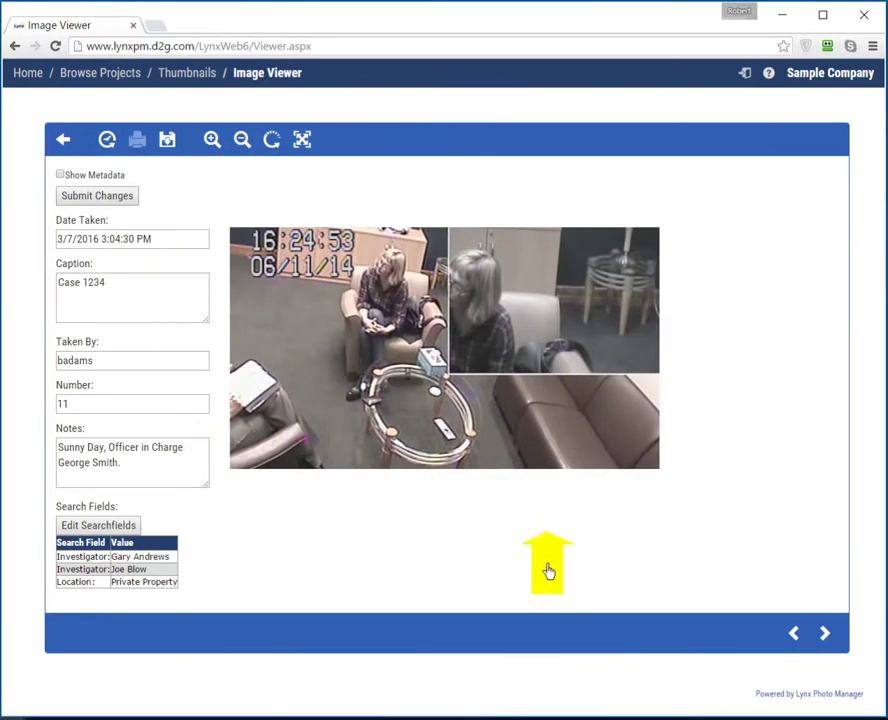
Play audio item 8, skip ahead, lower the volume, pause, then return to the thumbnail grid.
left_click(824, 634)
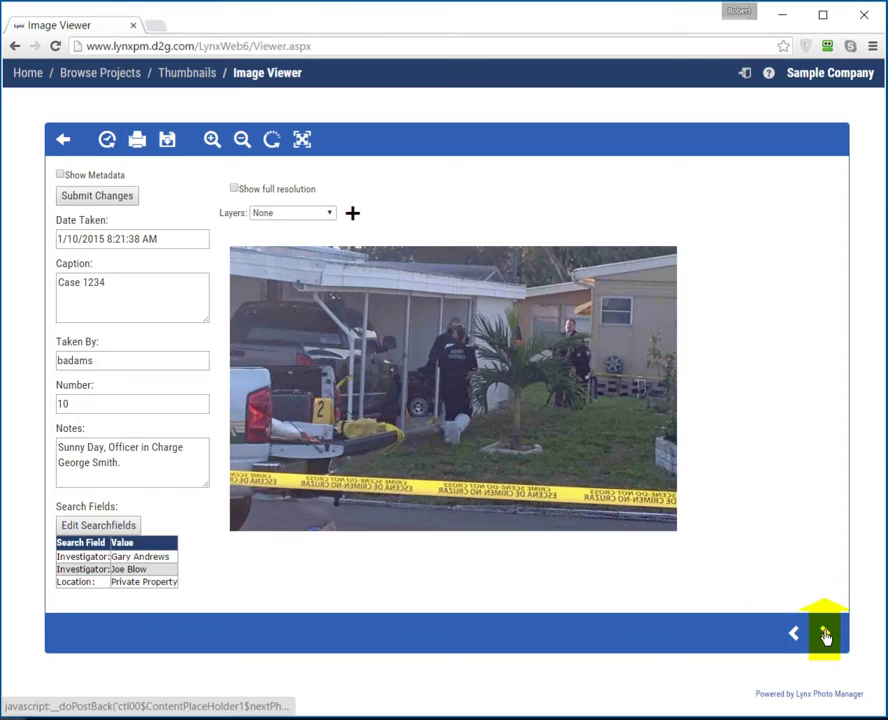
left_click(824, 634)
left_click(824, 634)
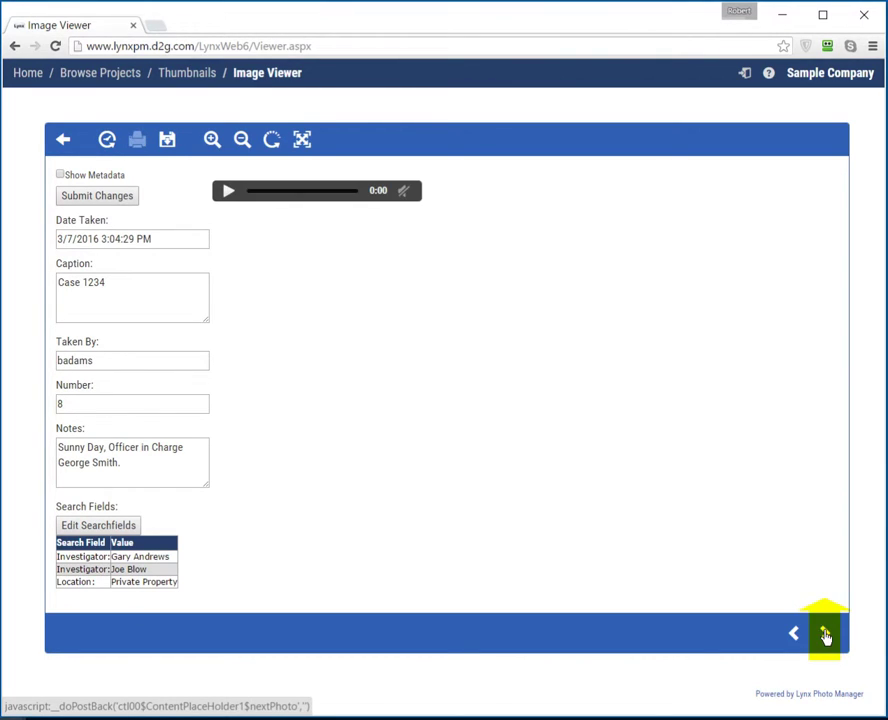
left_click(230, 194)
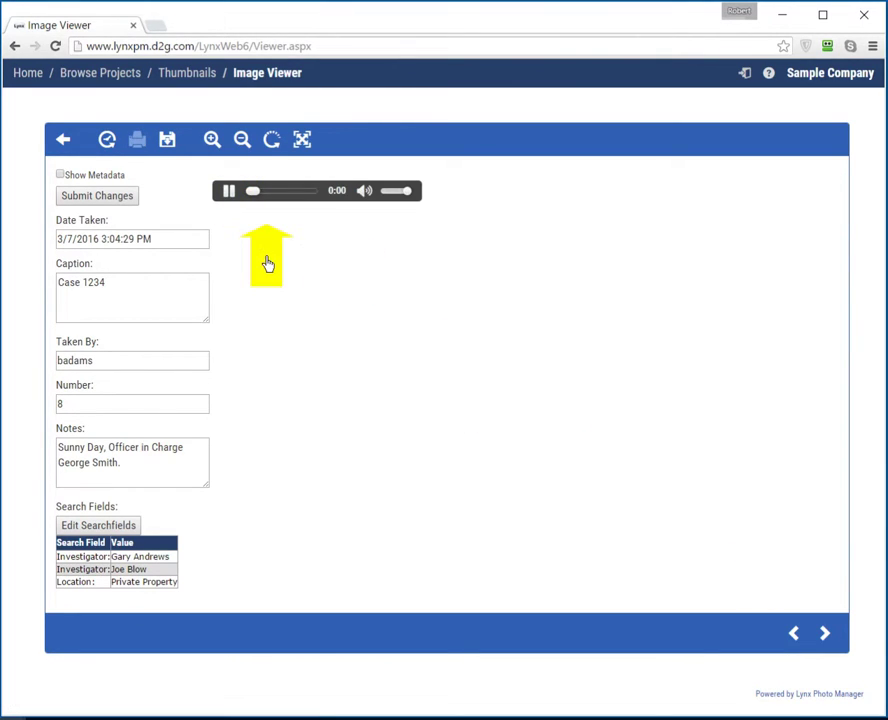
left_click(269, 193)
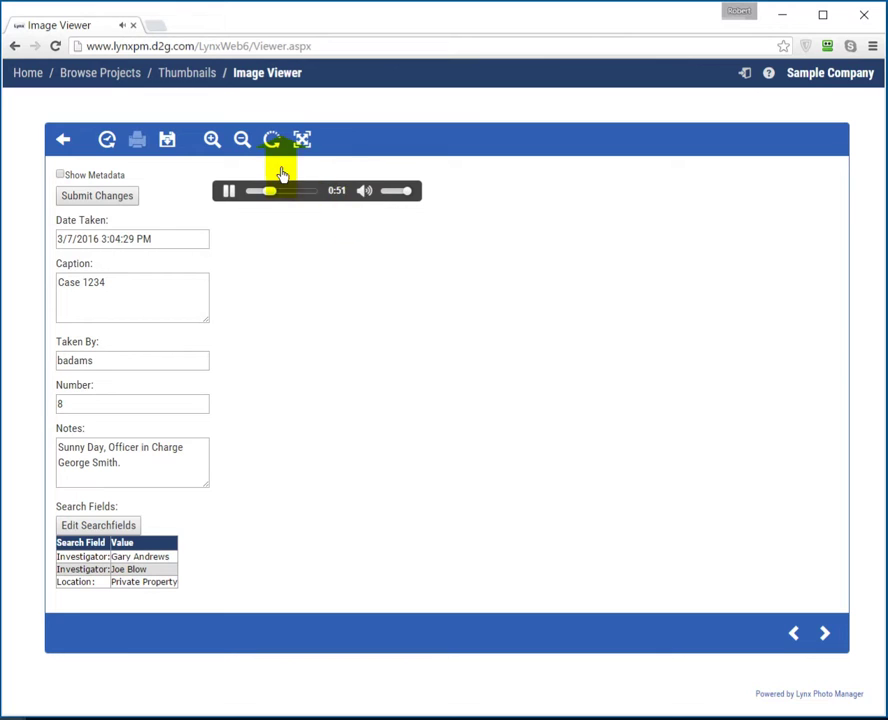
left_click(397, 194)
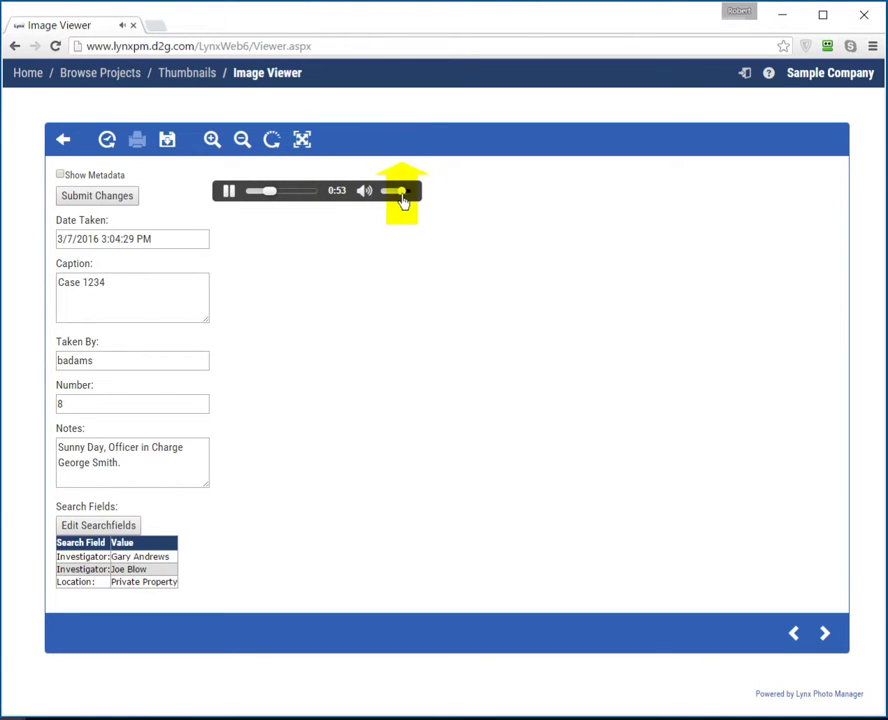
left_click(229, 192)
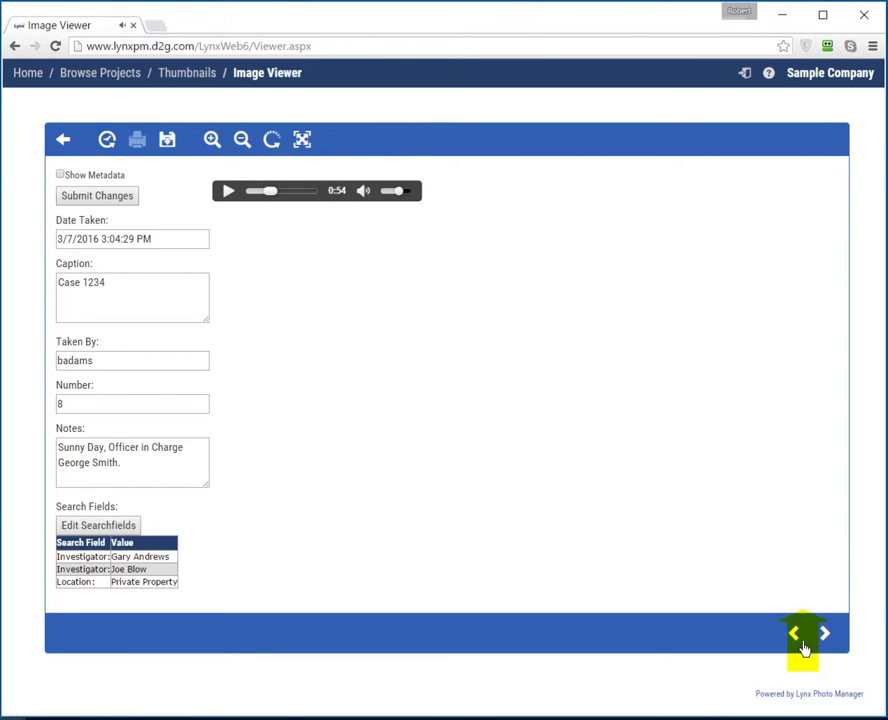
left_click(97, 178)
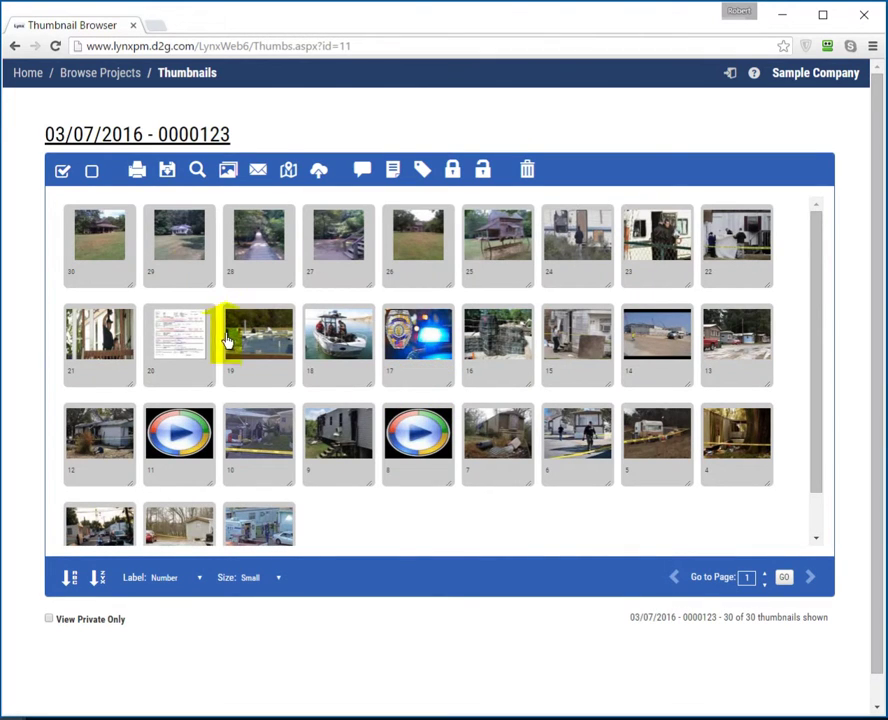
left_click(62, 171)
left_click(288, 170)
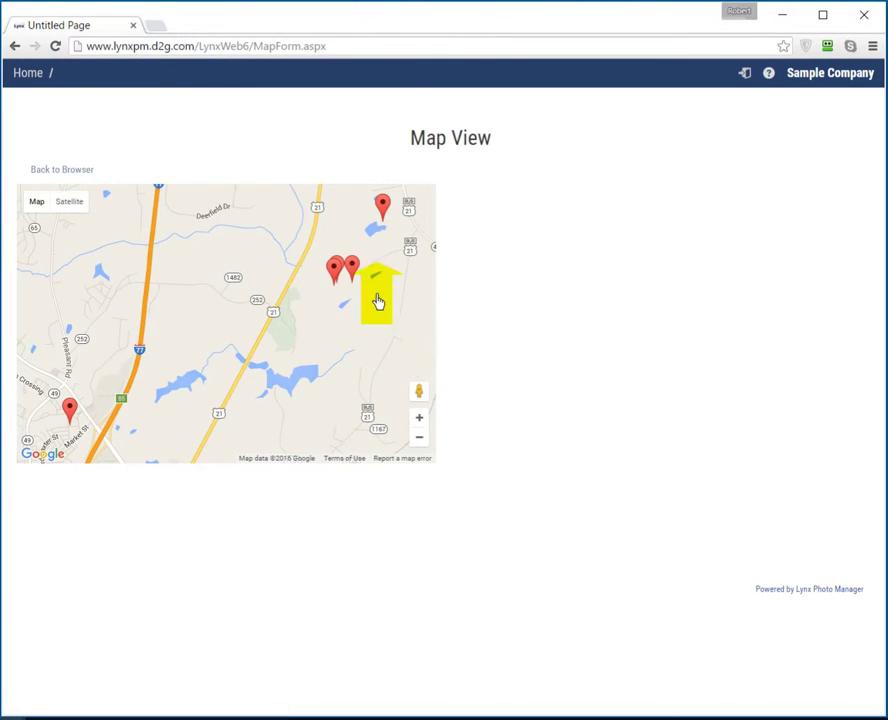
left_click(353, 274)
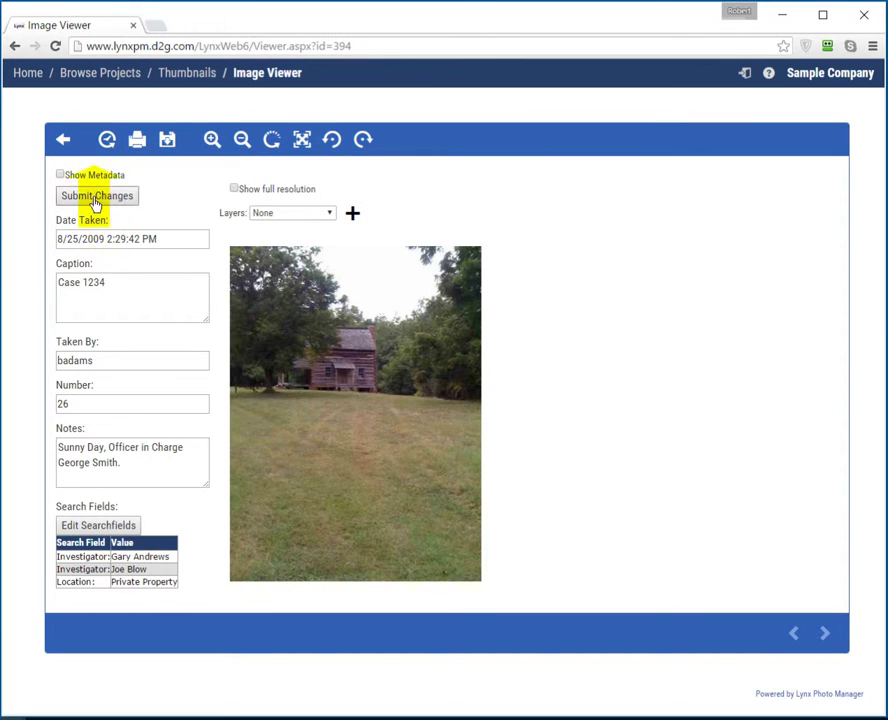
left_click(63, 143)
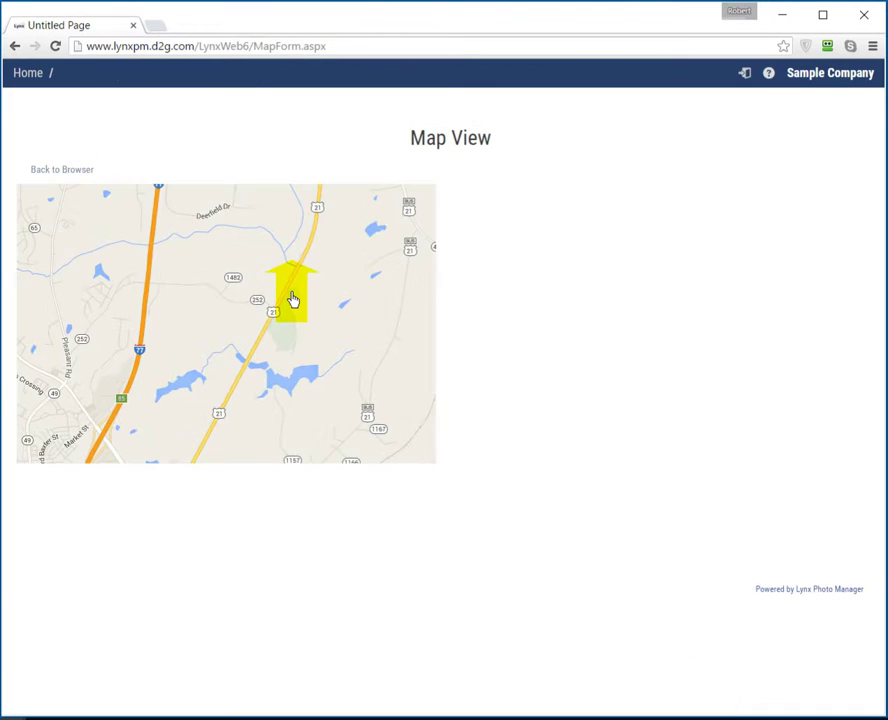
left_click(69, 410)
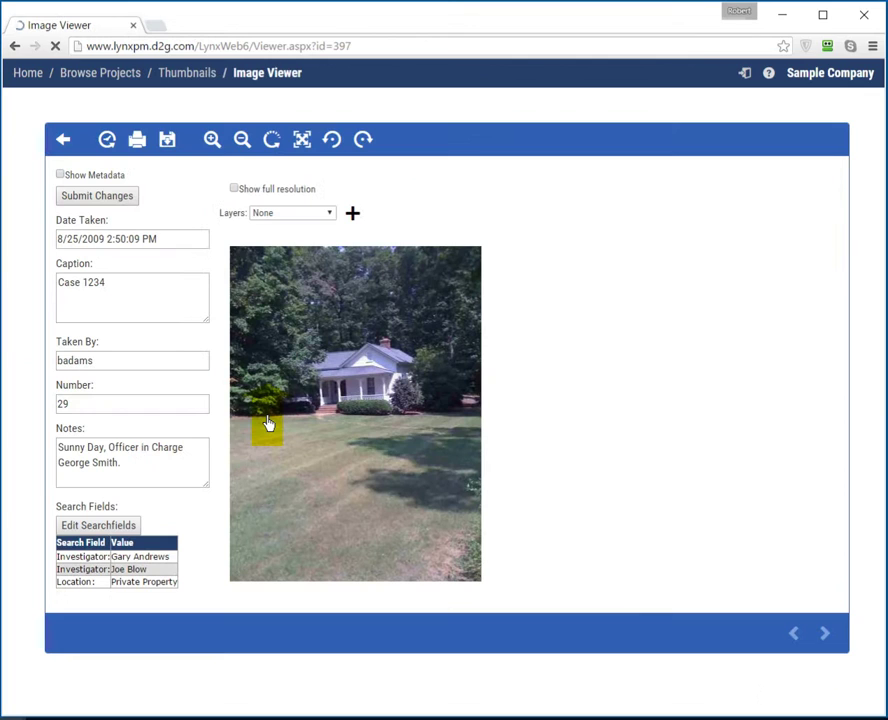
left_click(63, 141)
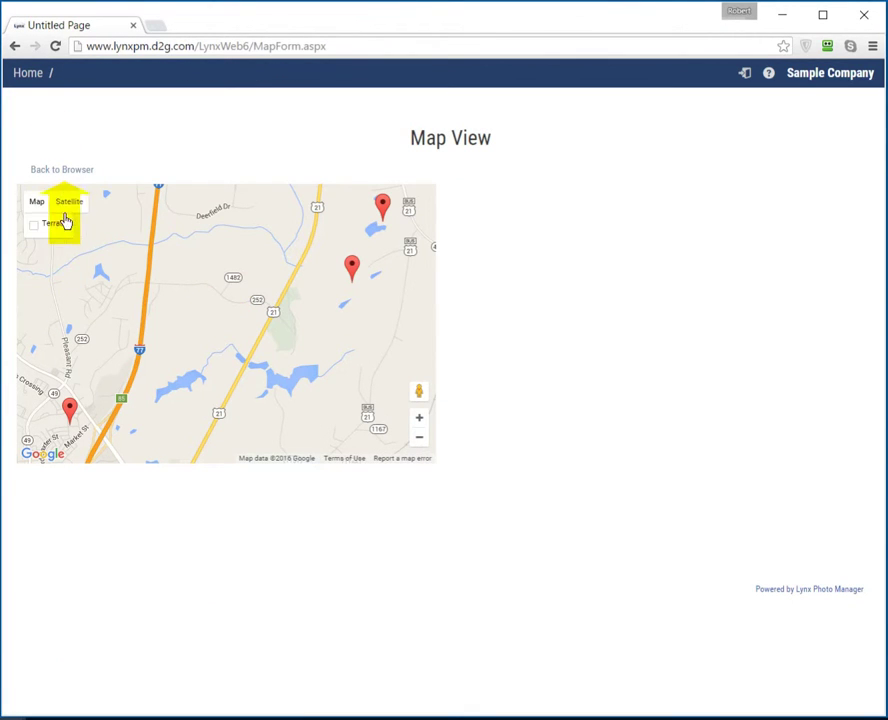
mouse_move(79, 224)
left_click(69, 201)
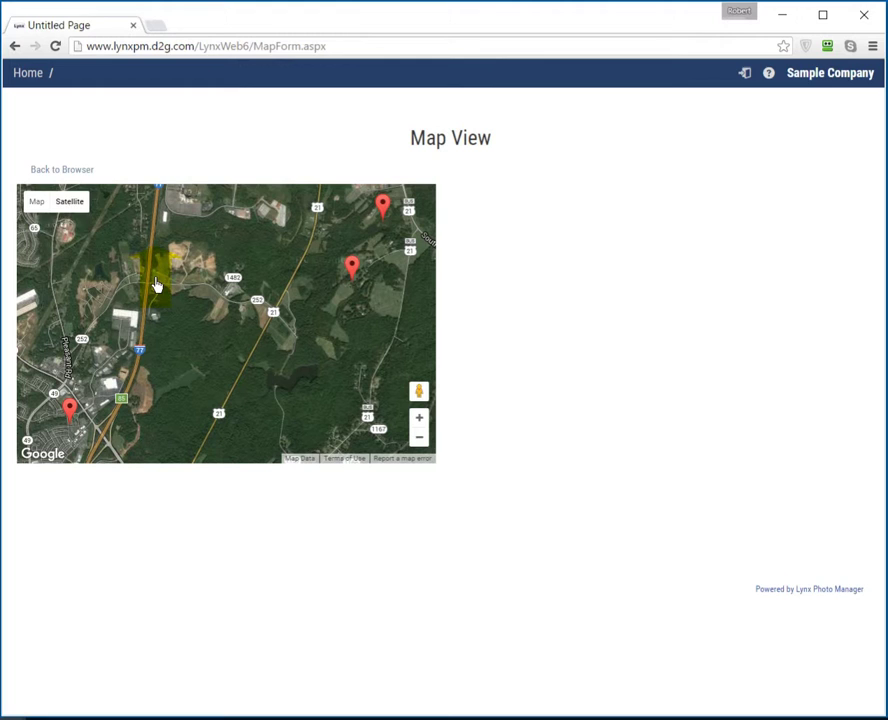
left_click(66, 170)
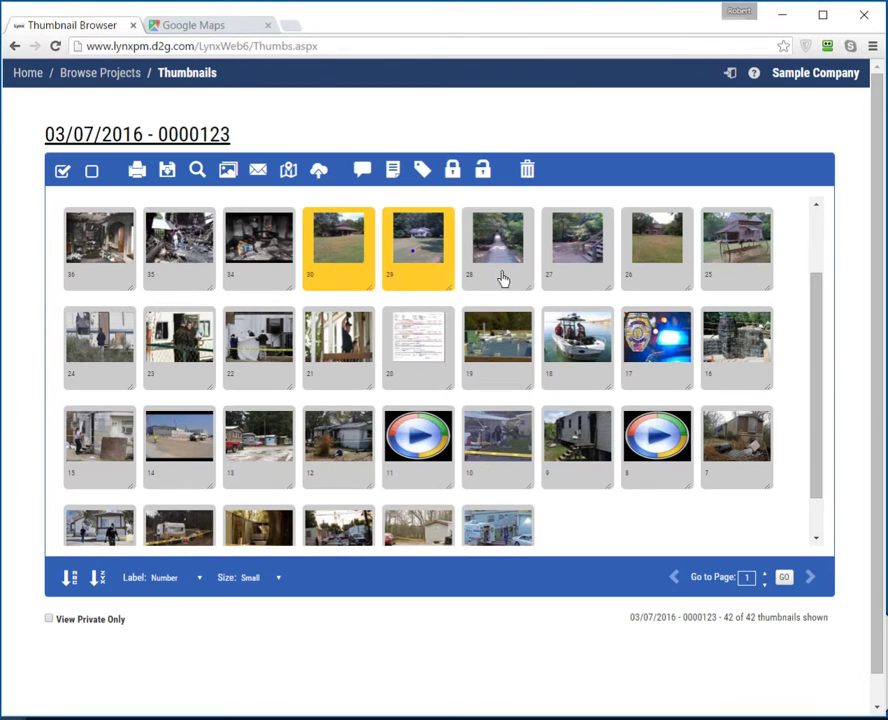
View thumbnails 24–30, toggling metadata on and off and reviewing photo 30's audit trail.
left_click(80, 317)
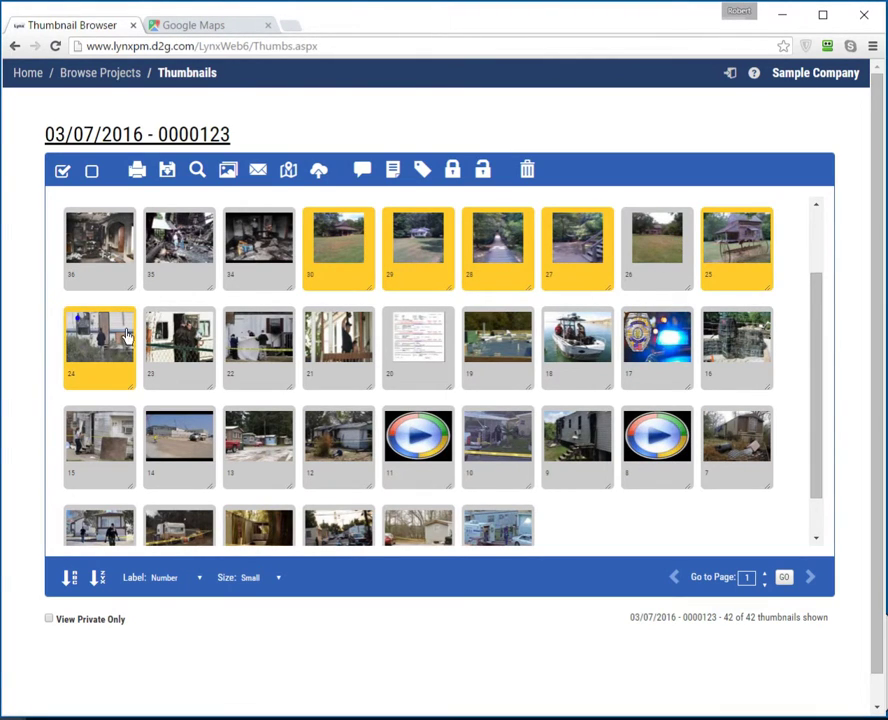
left_click(229, 171)
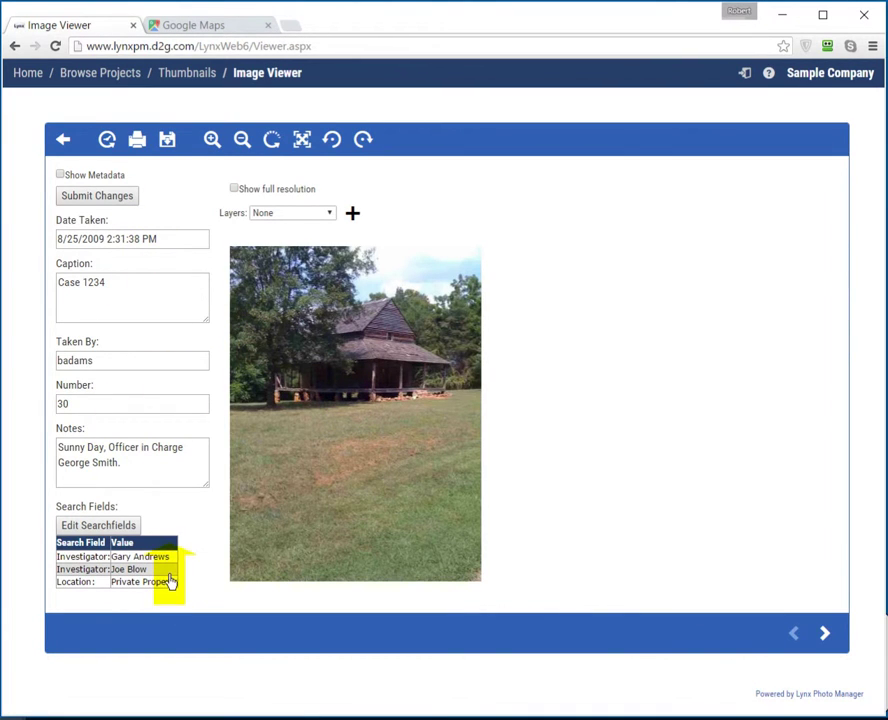
left_click(61, 175)
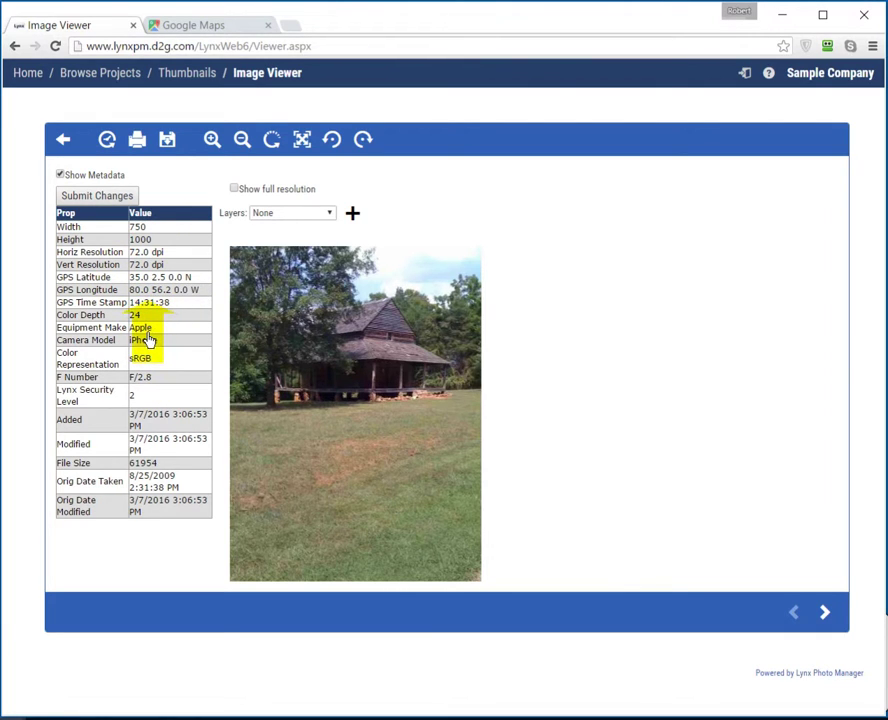
left_click(59, 176)
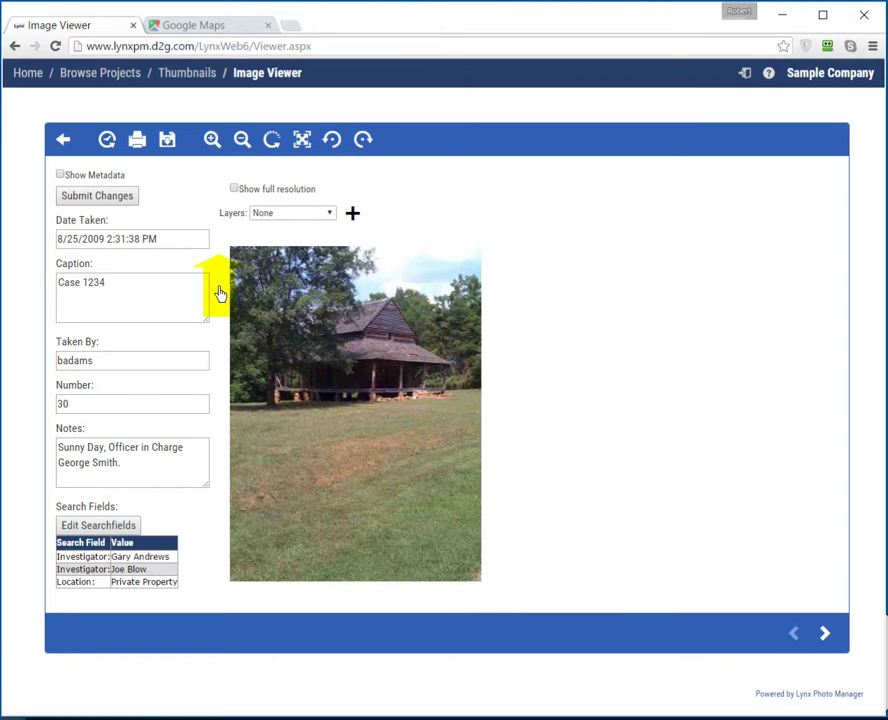
left_click(108, 143)
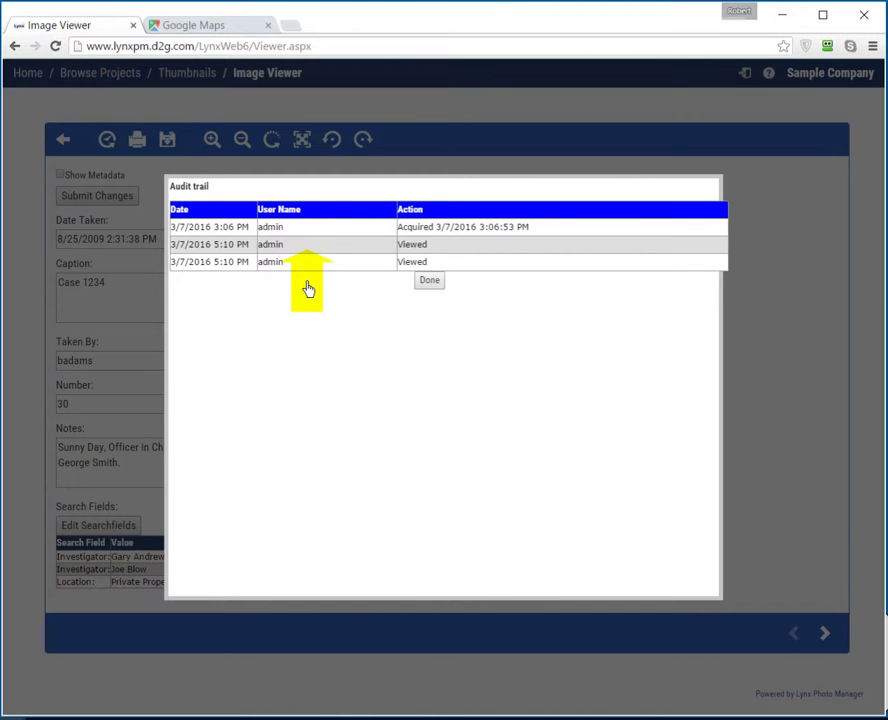
left_click(429, 283)
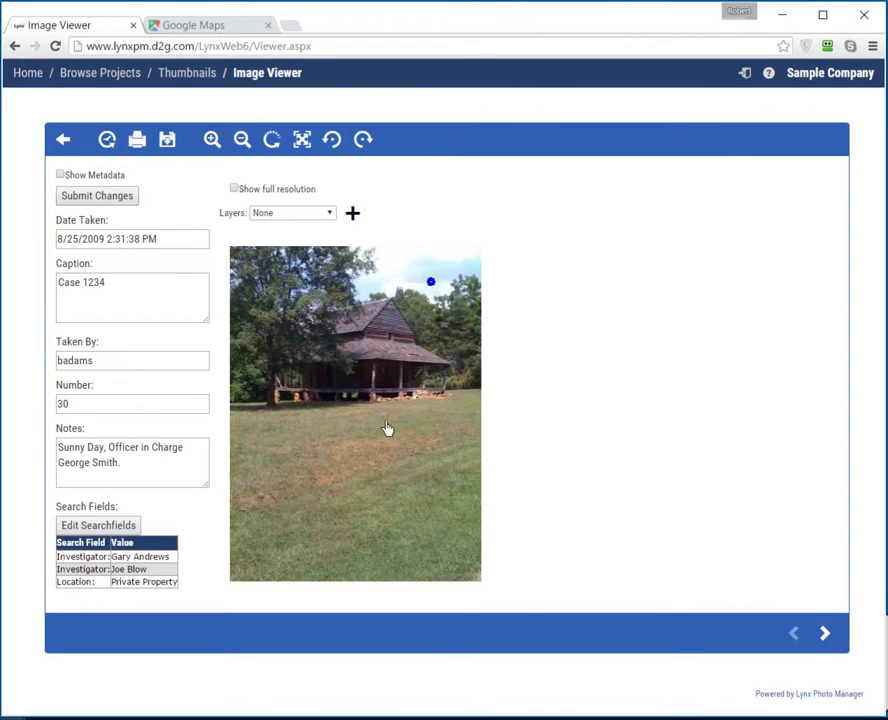
Under Home > Groups, review the Gang Task Force group's members and assigned projects.
left_click(30, 74)
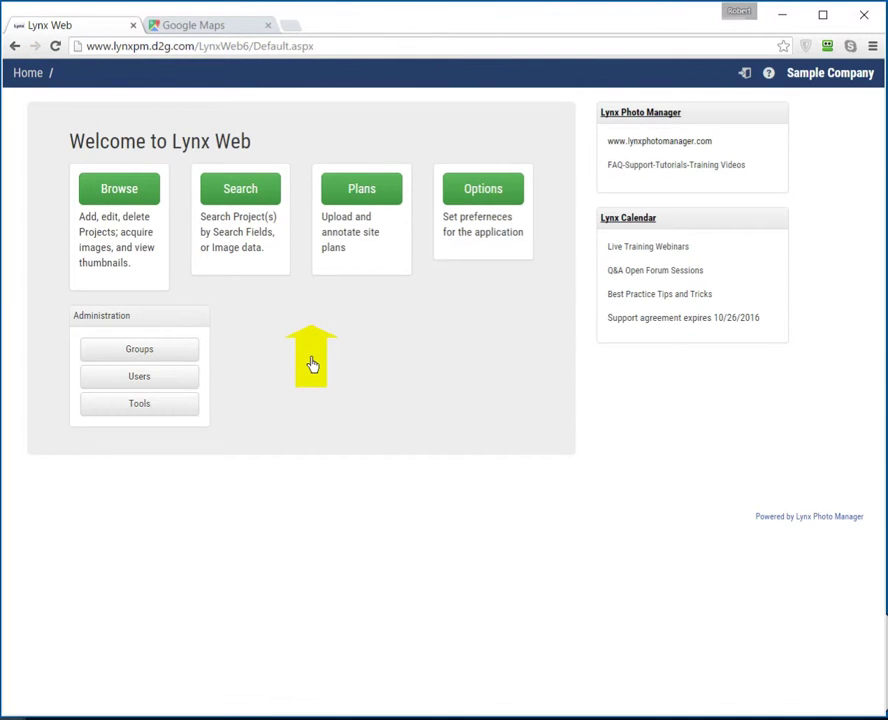
left_click(127, 351)
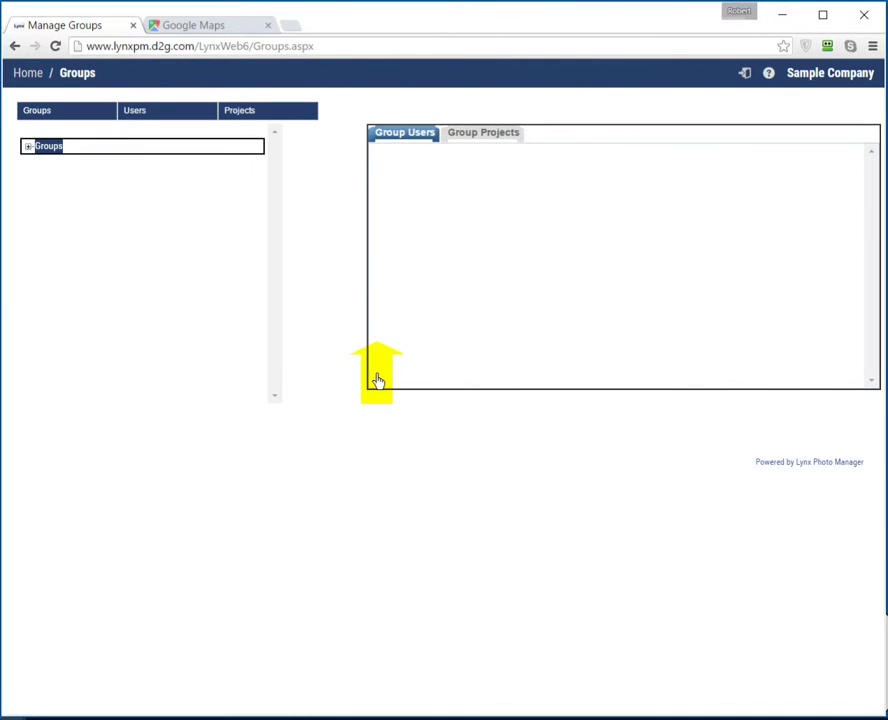
left_click(28, 147)
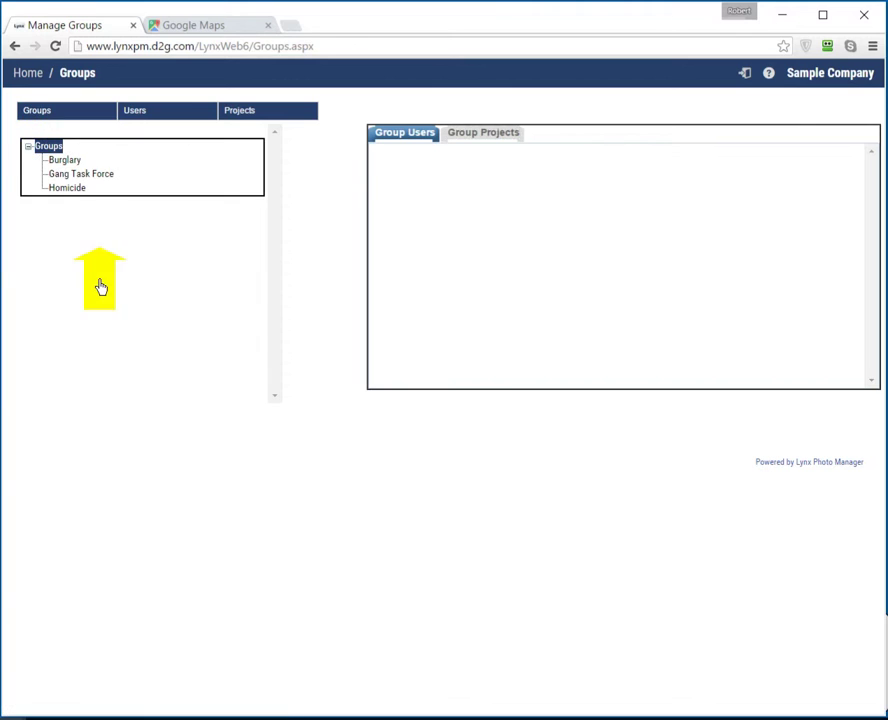
left_click(72, 175)
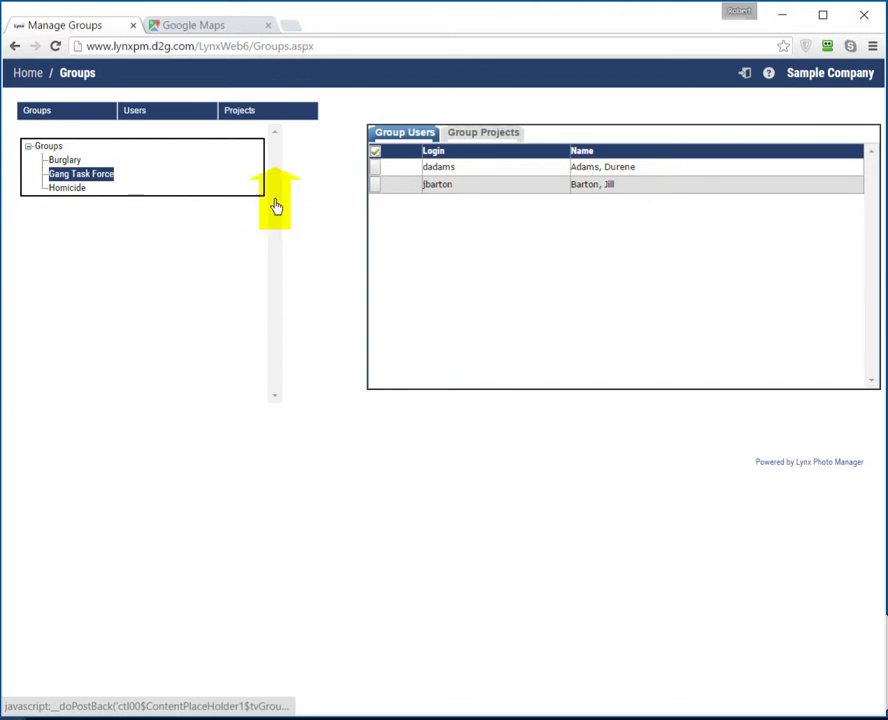
left_click(472, 133)
Check the Homicide group's users, then open the first case project, 03/07/2016 - 0000123.
left_click(405, 134)
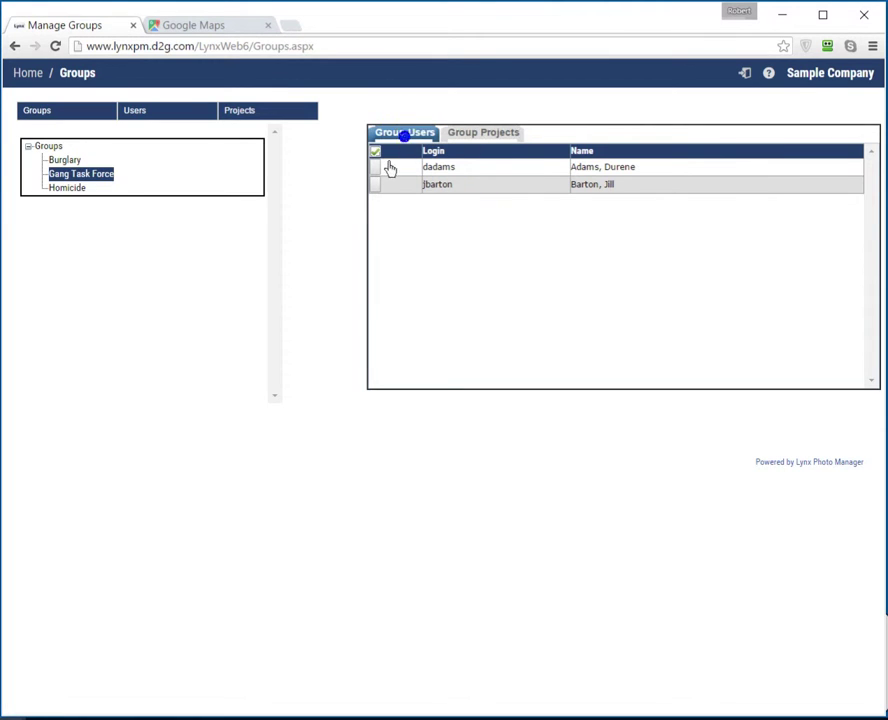
left_click(63, 192)
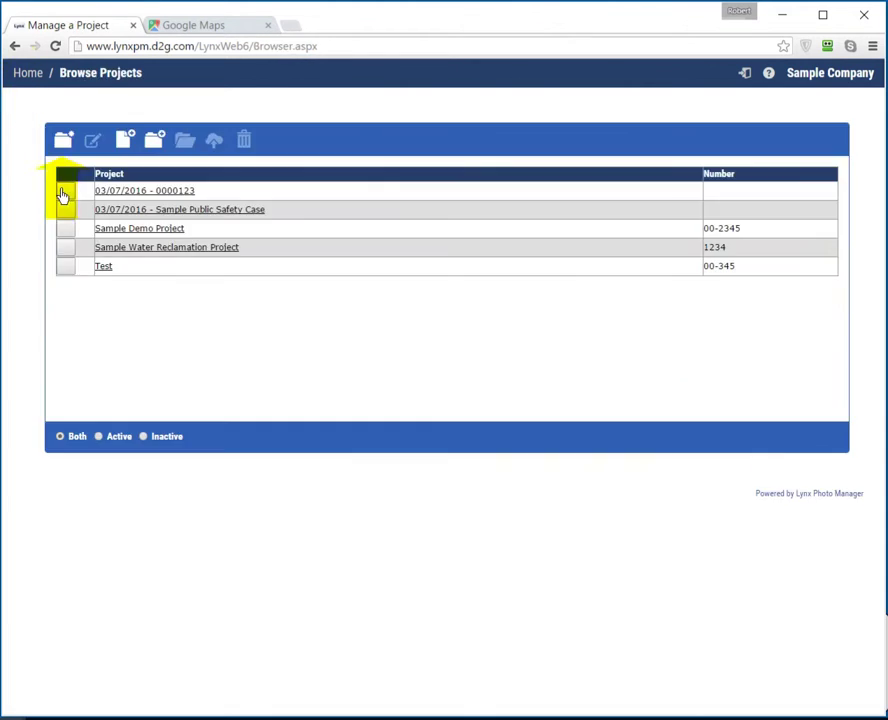
left_click(62, 191)
left_click(185, 142)
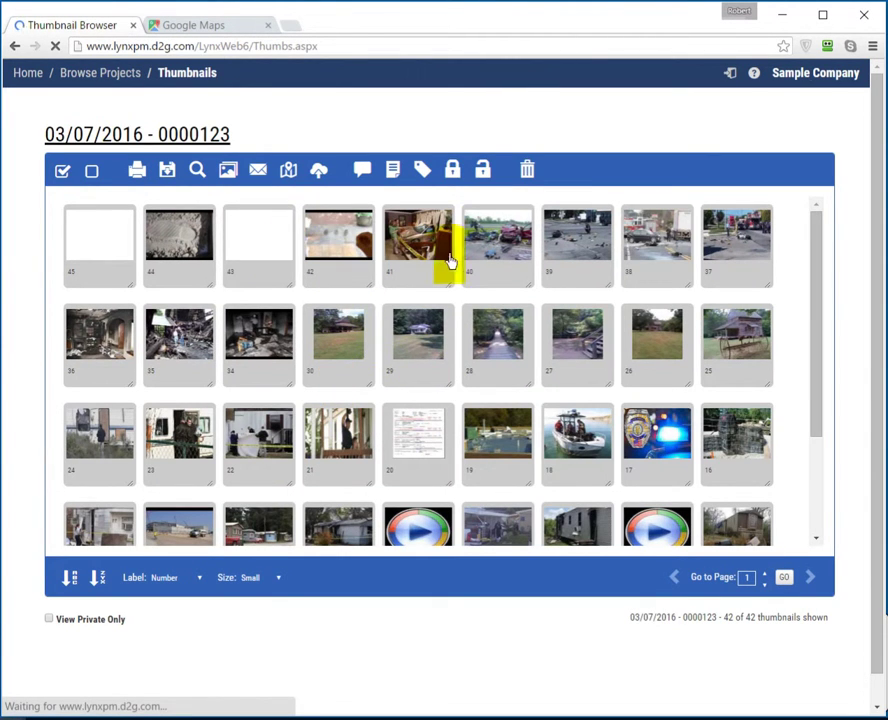
Select thumbnails 1–5 and mark them private with the lock icon.
scroll(452, 258, "down", 5)
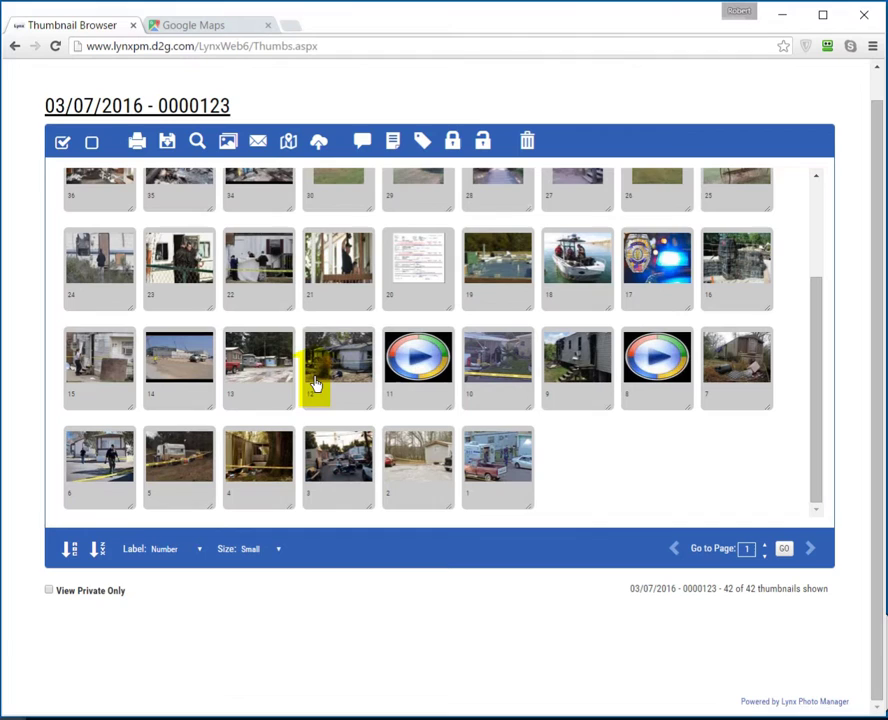
left_click(335, 469)
left_click(452, 141)
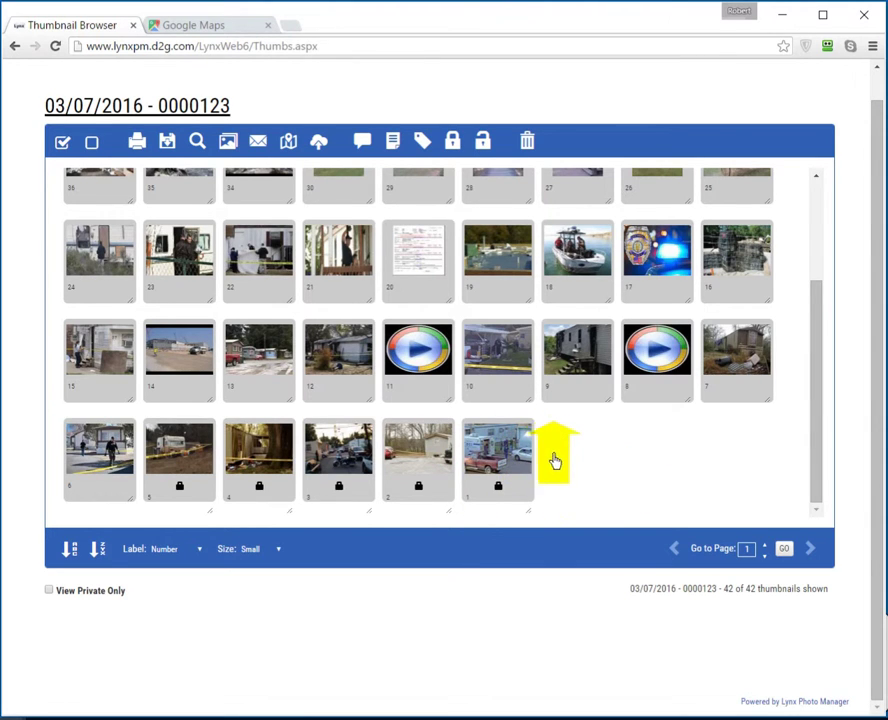
scroll(555, 460, "up", 1)
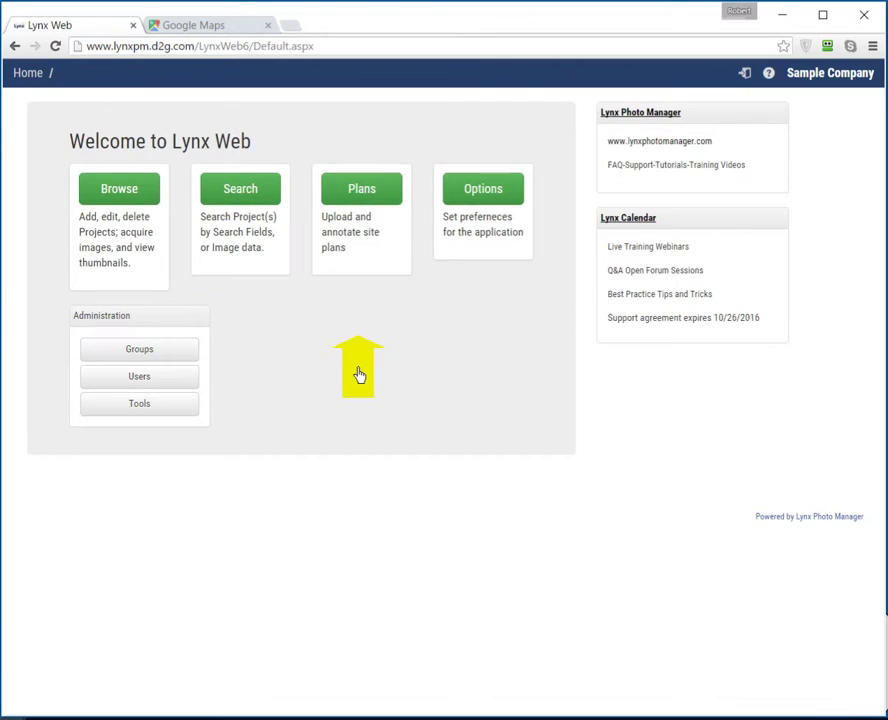
Open the Accident Location aerial plan and pick its Vehicle two marker.
left_click(364, 187)
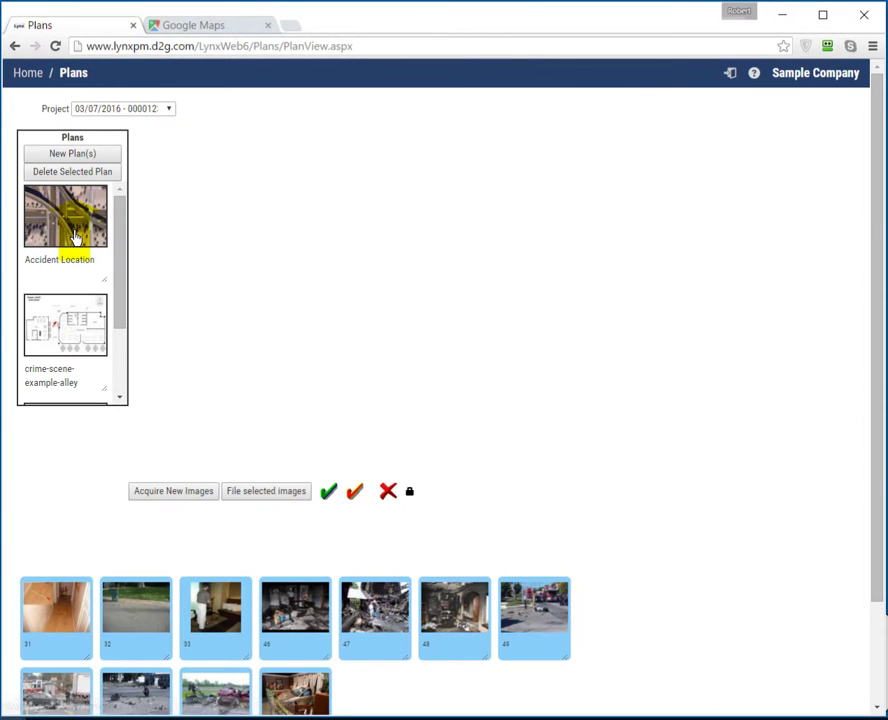
left_click(73, 318)
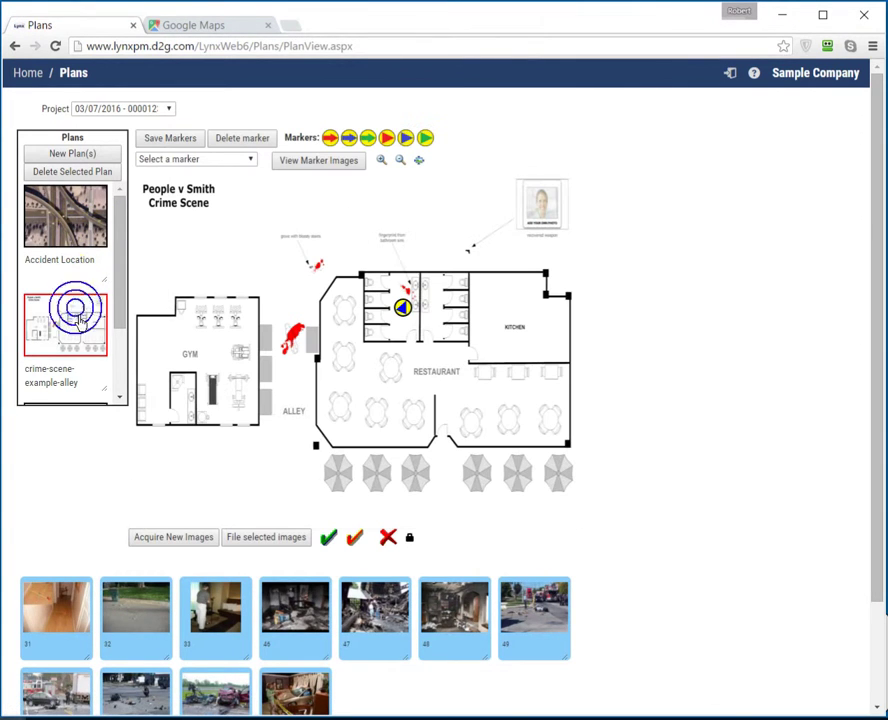
left_click(62, 229)
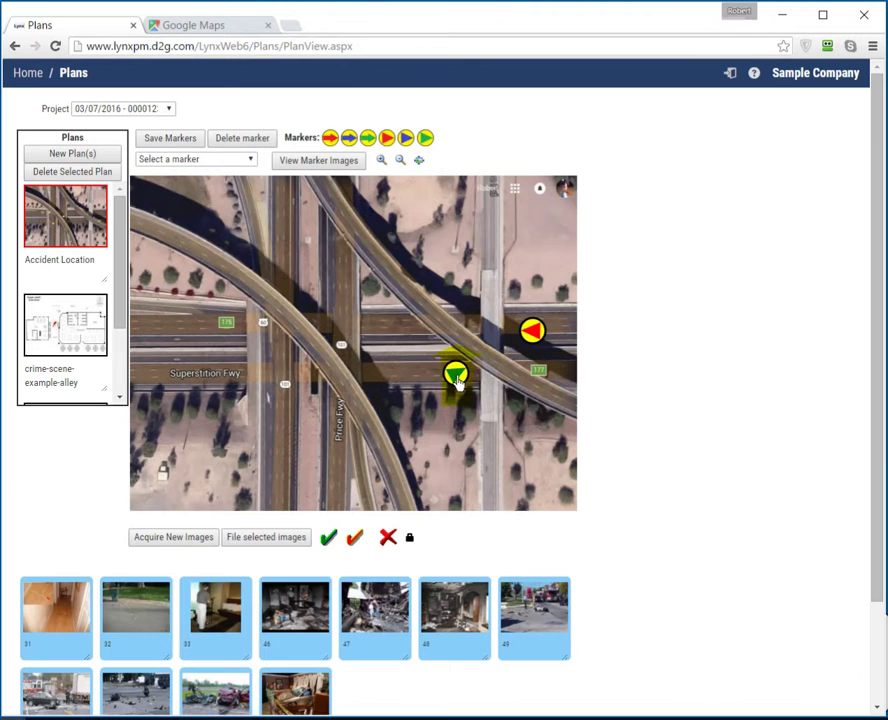
left_click(455, 376)
File photos 49, 50 and 51 under Vehicle two, then select photo 53.
scroll(595, 379, "down", 3)
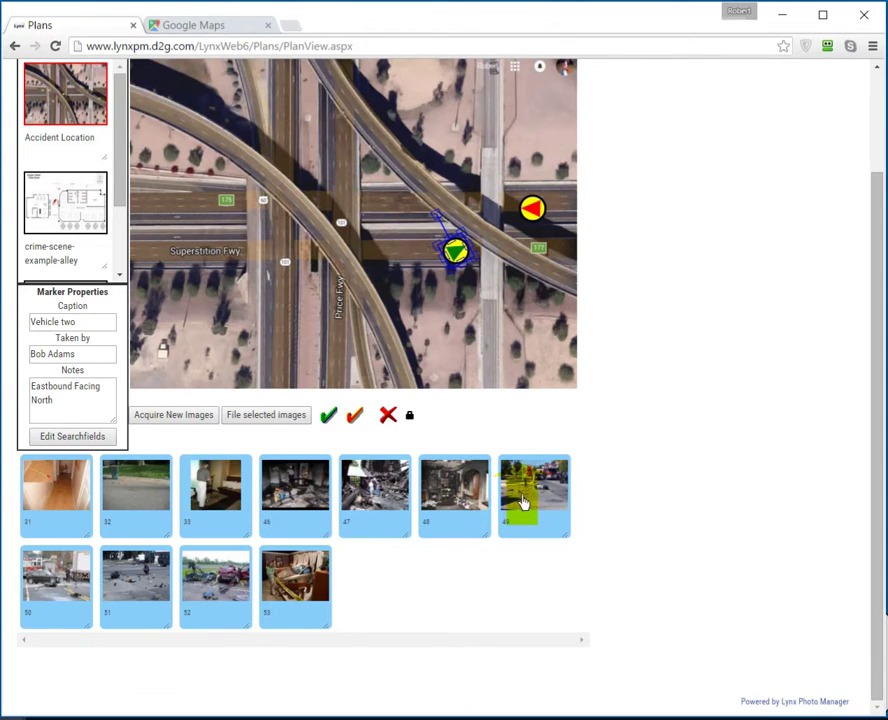
left_click(522, 502)
left_click(60, 588)
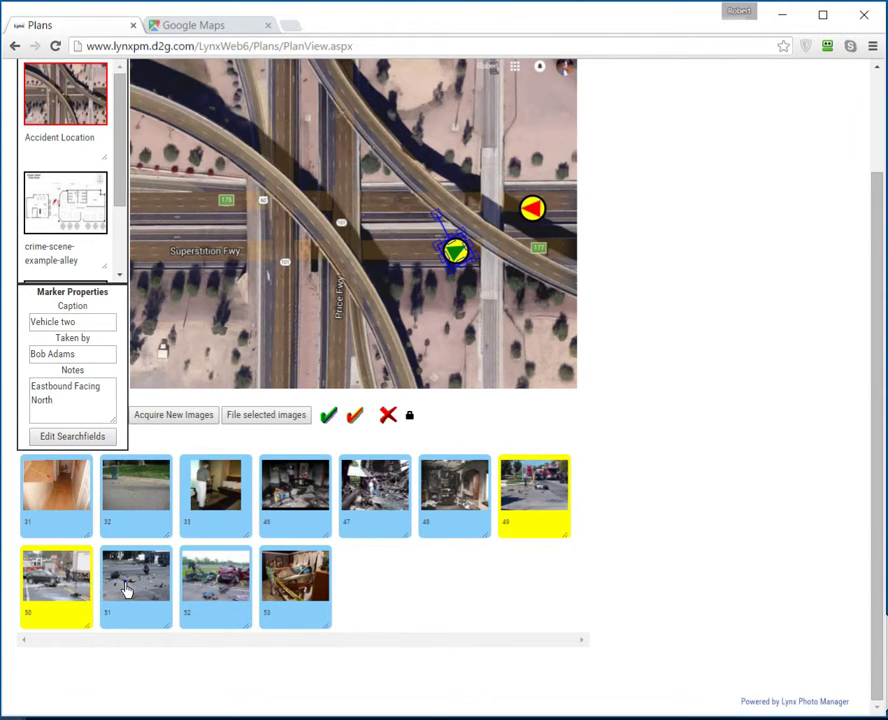
left_click(125, 589)
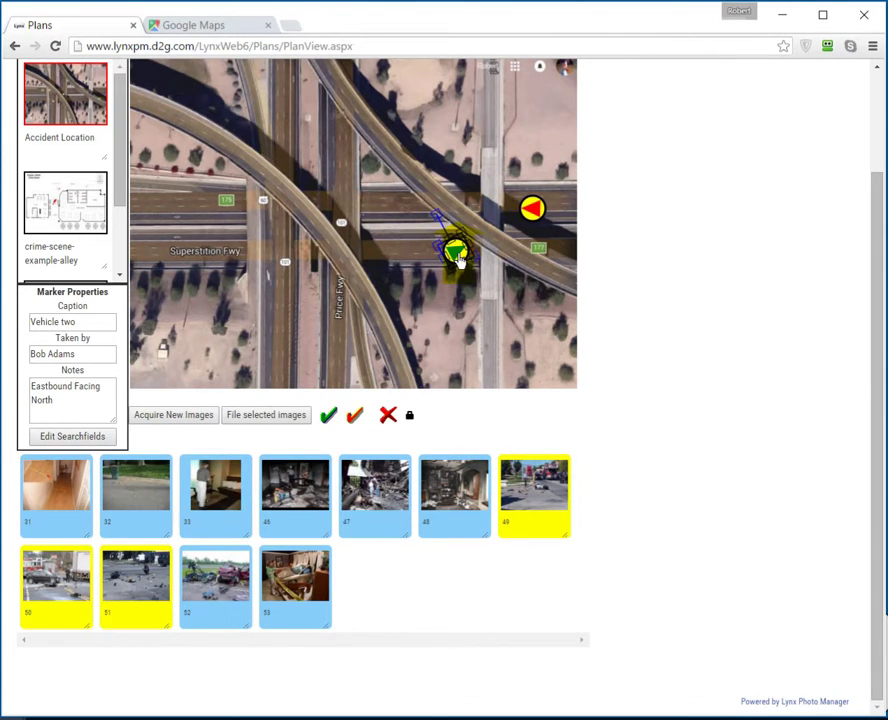
left_click(279, 418)
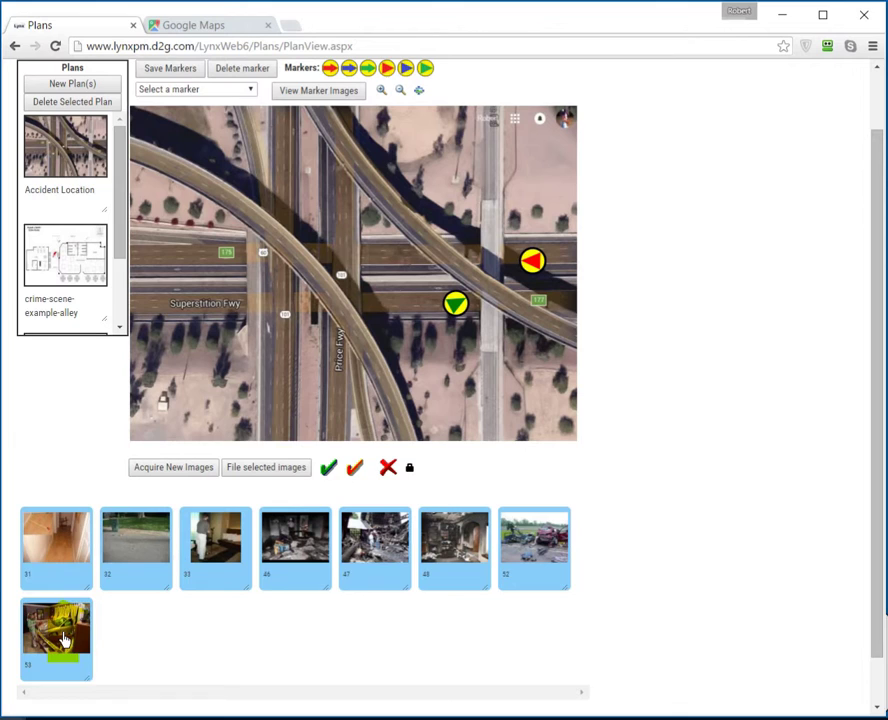
left_click(63, 637)
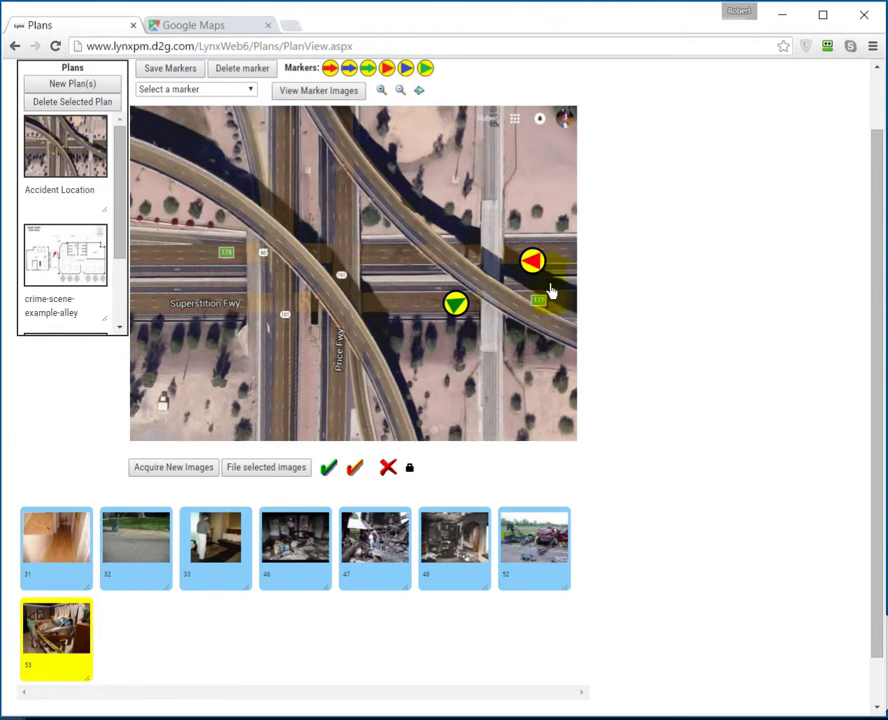
left_click(248, 90)
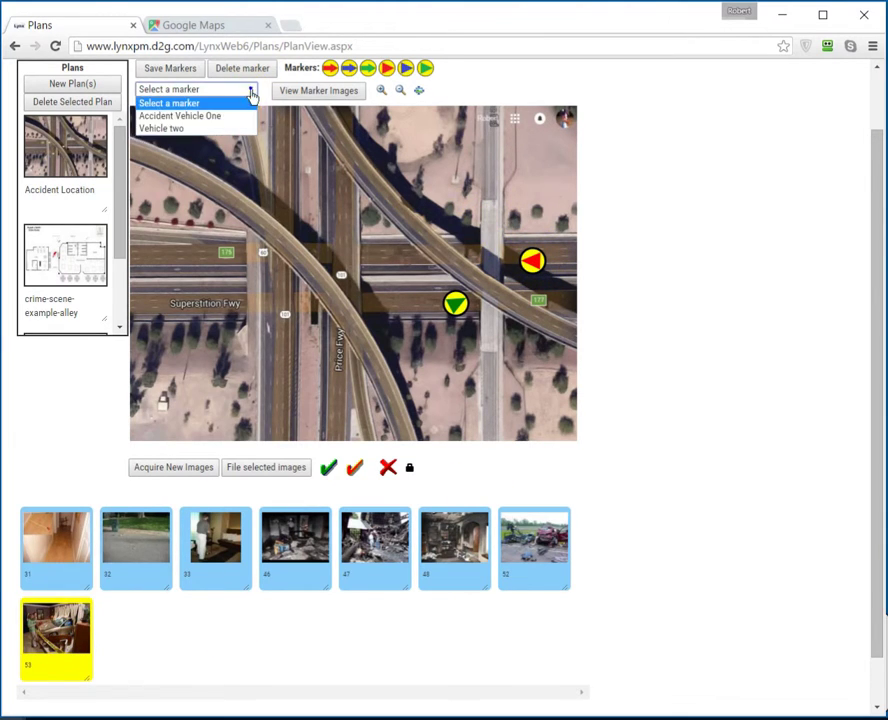
On the FR1312 floor plan, file photos 31 and 33 under the Weapon Found marker.
left_click(180, 115)
scroll(80, 300, "down", 3)
left_click(81, 336)
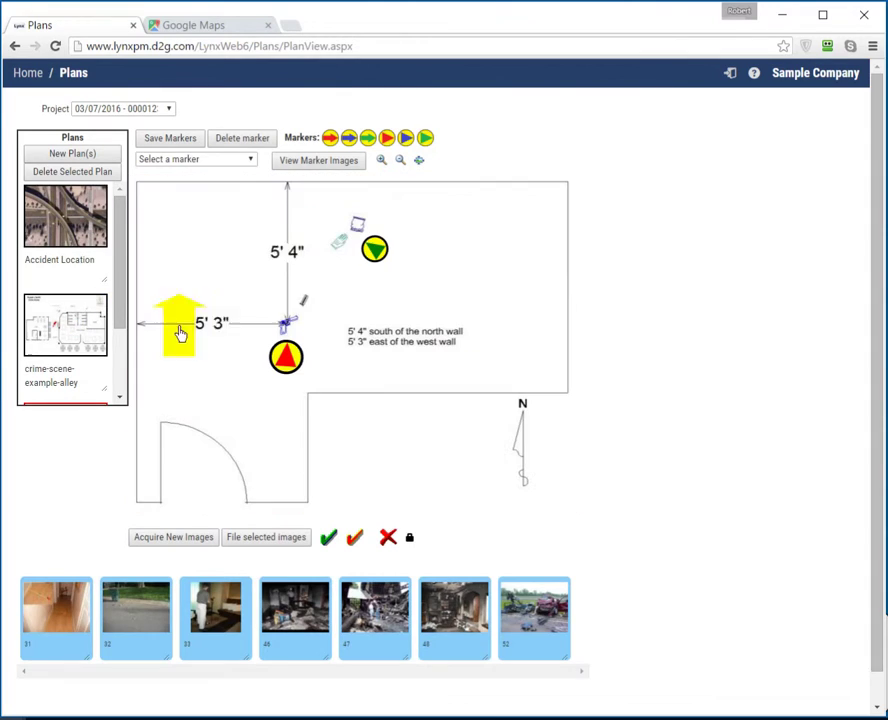
mouse_move(335, 297)
left_mouse_down()
mouse_move(276, 454)
mouse_move(329, 420)
mouse_move(297, 357)
mouse_move(228, 555)
mouse_move(85, 607)
left_mouse_up()
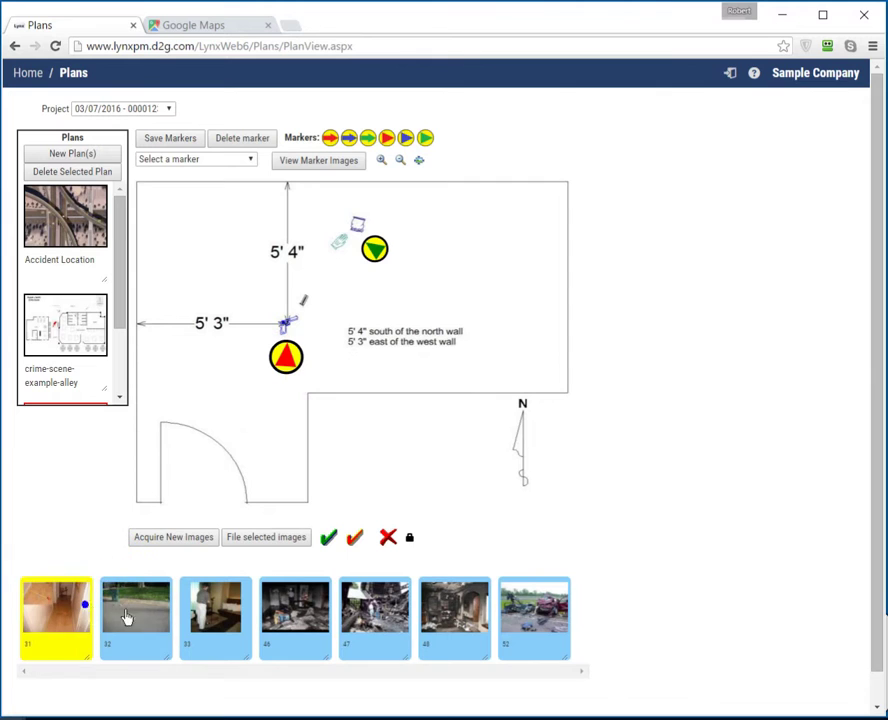
left_click(197, 617)
left_click(285, 356)
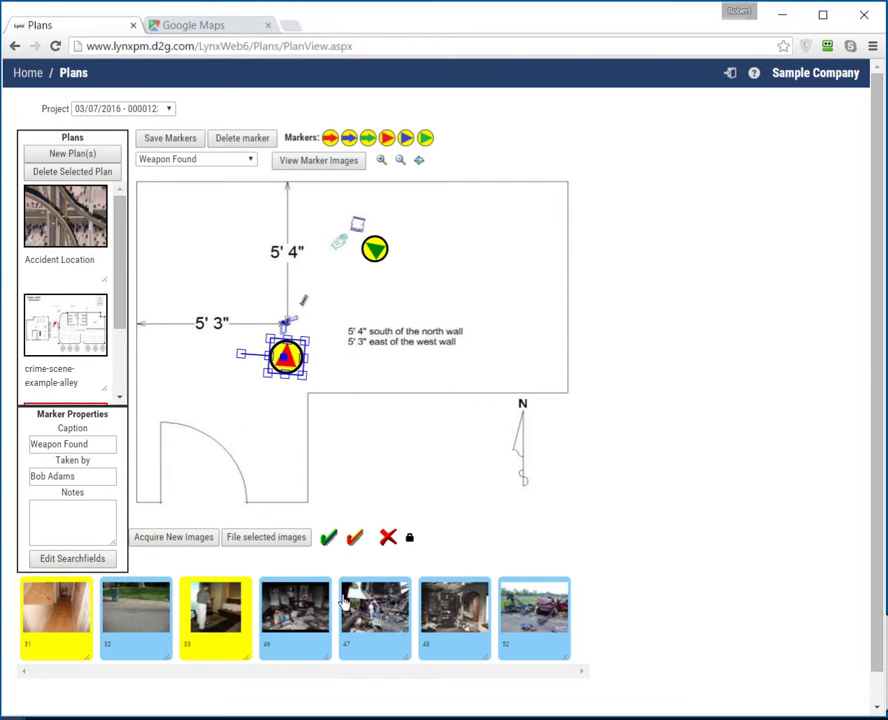
left_click(287, 545)
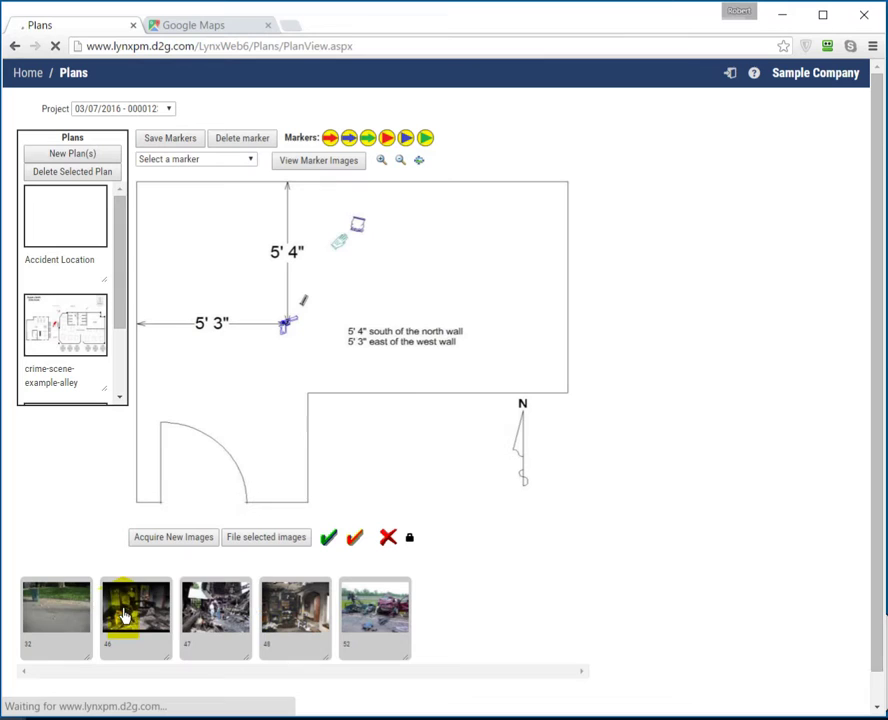
File photos 32, 46–48 and 52 under the Phone Wallet Found marker.
left_click(132, 612)
left_click(215, 612)
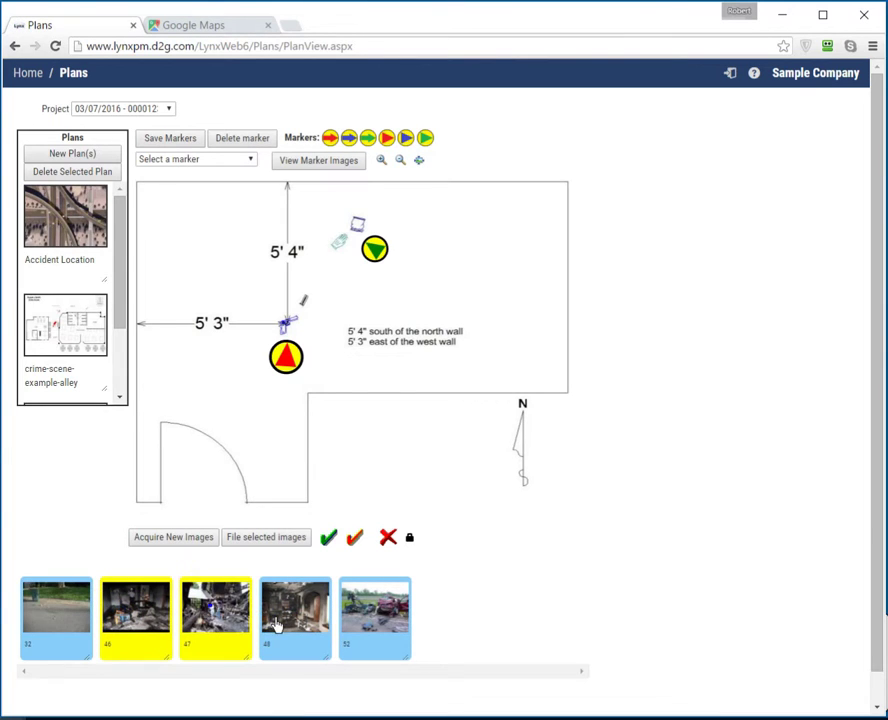
left_click(329, 540)
left_click(374, 249)
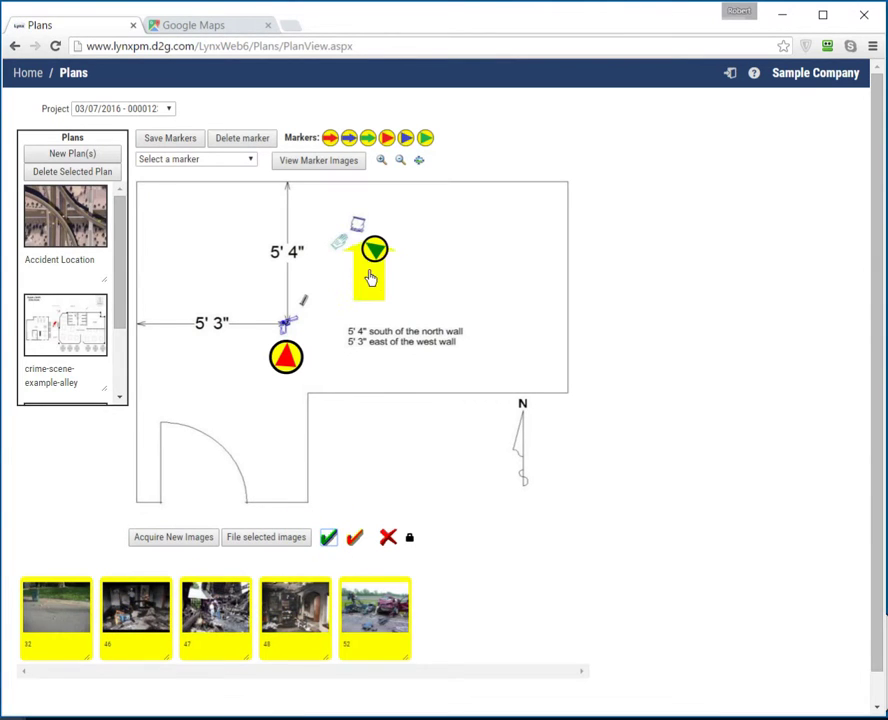
left_click(285, 538)
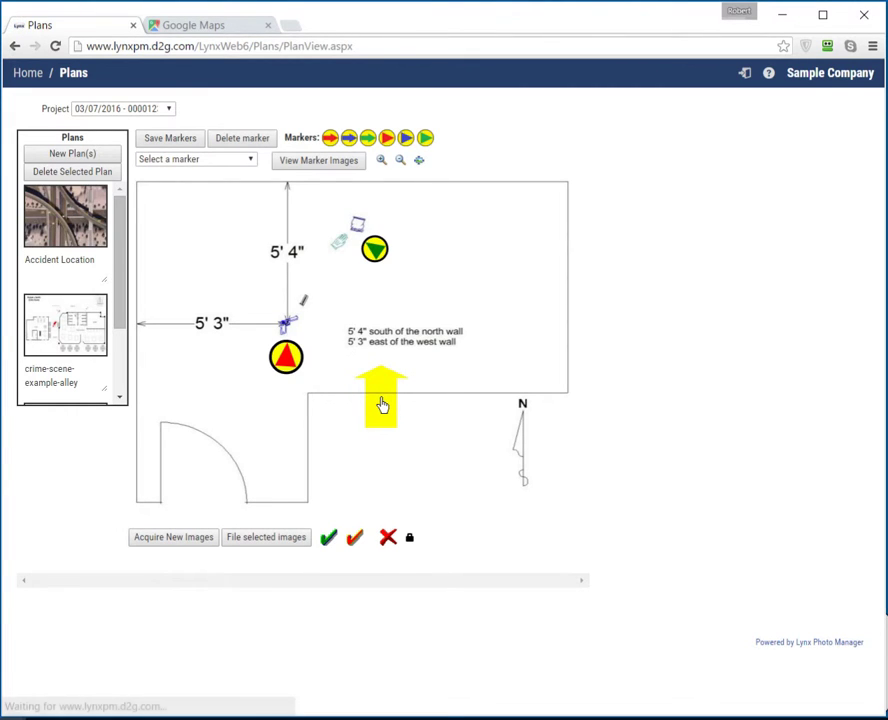
View the Weapon Found marker's photos in the image viewer, then return to the project list.
left_click(66, 232)
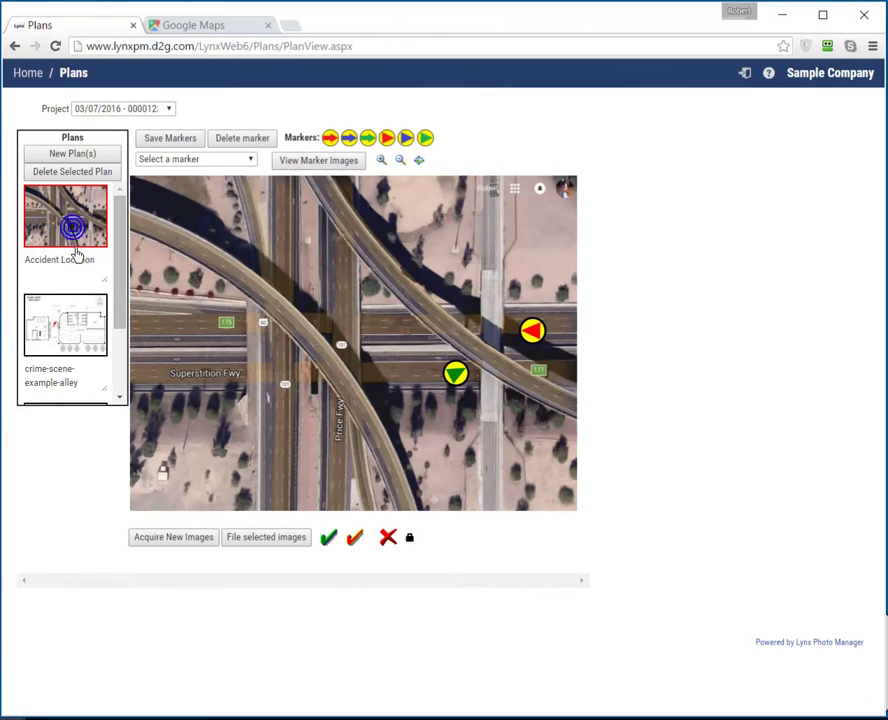
scroll(81, 316, "down", 2)
left_click(81, 333)
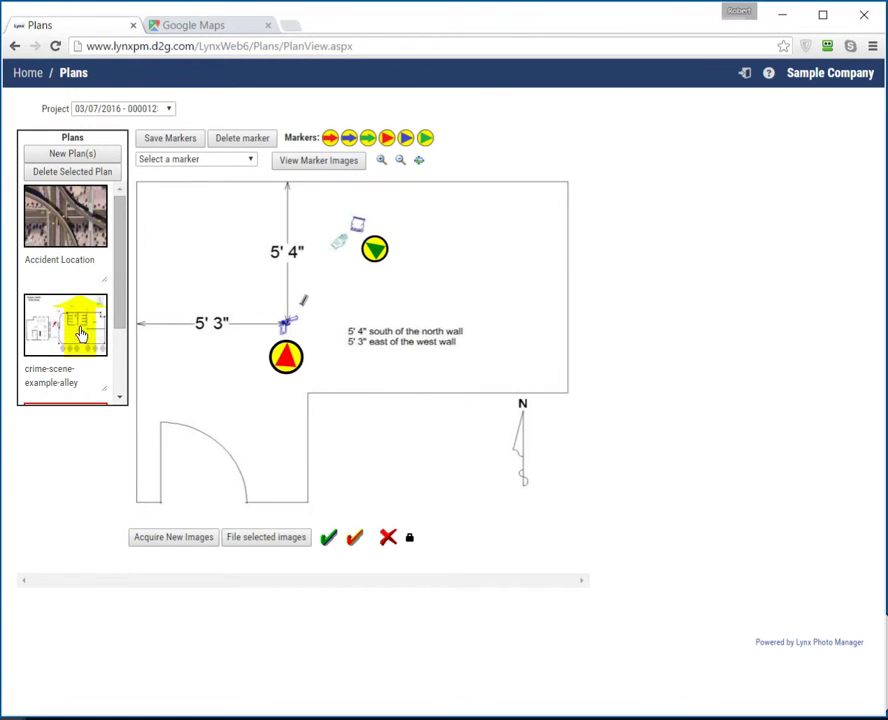
left_click(295, 160)
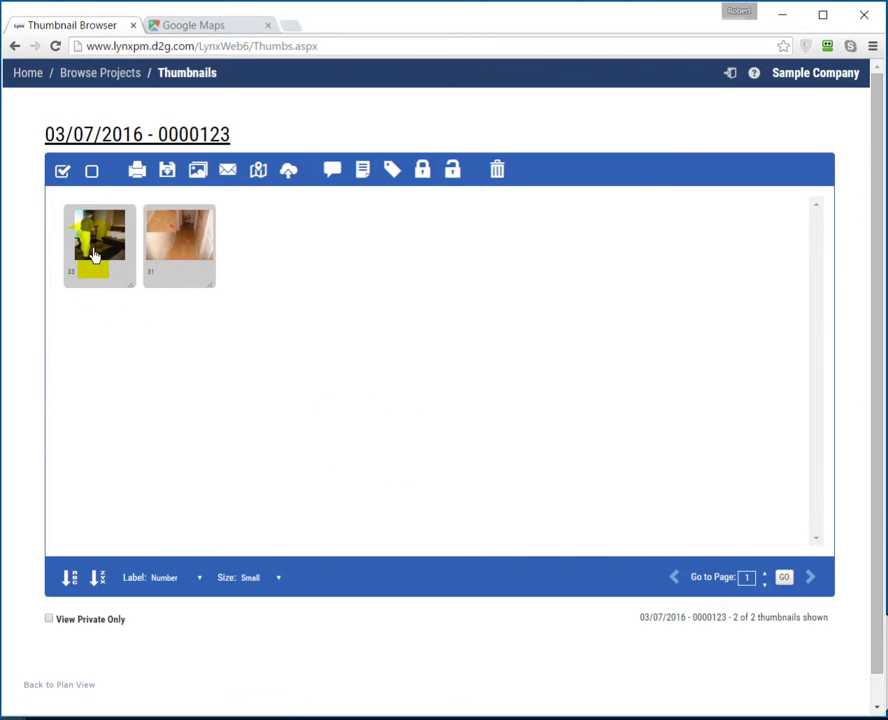
left_click(63, 172)
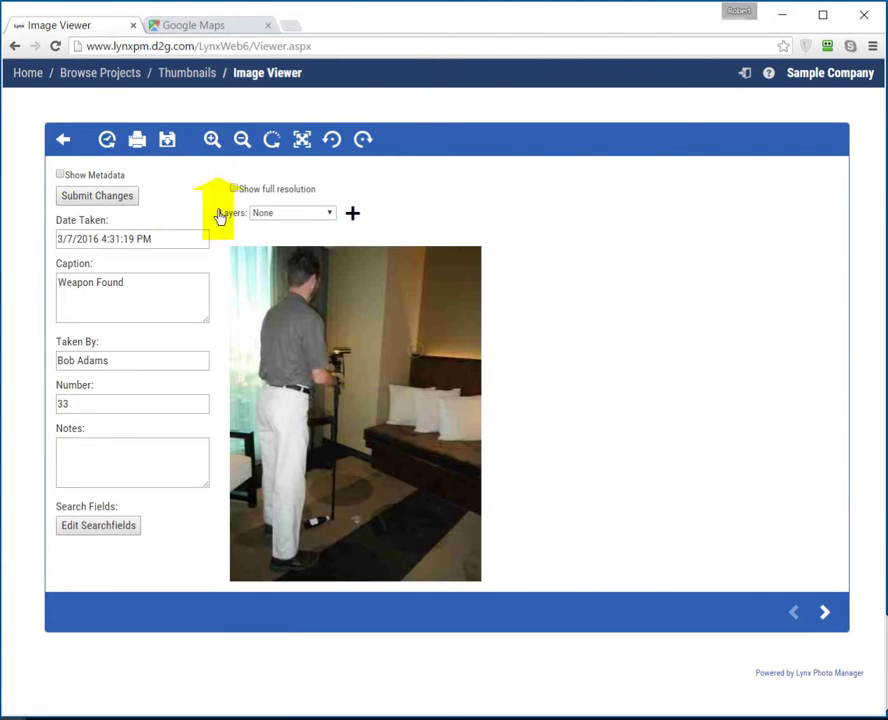
left_click(828, 615)
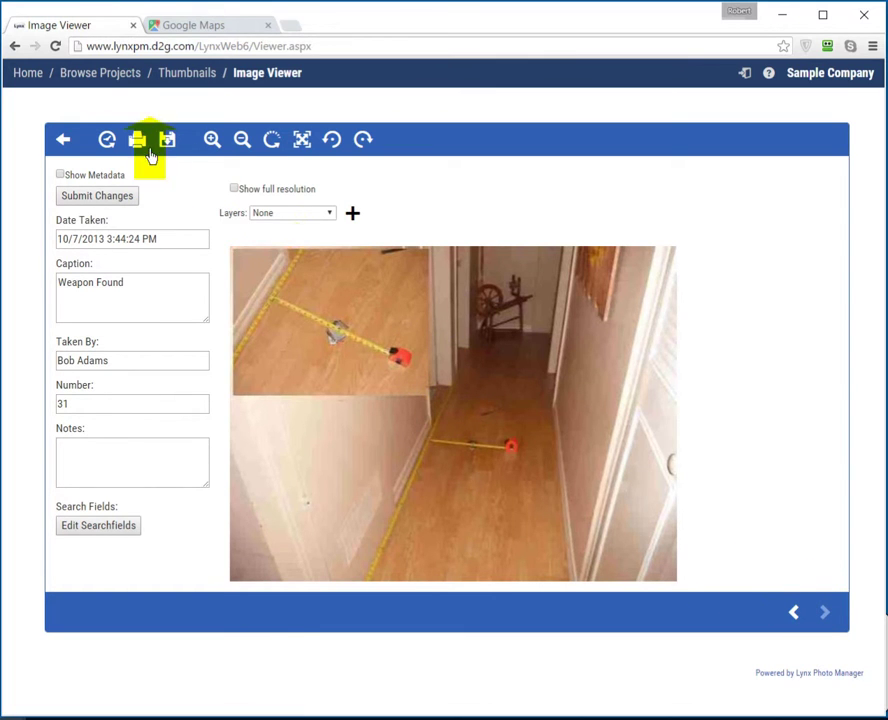
left_click(100, 72)
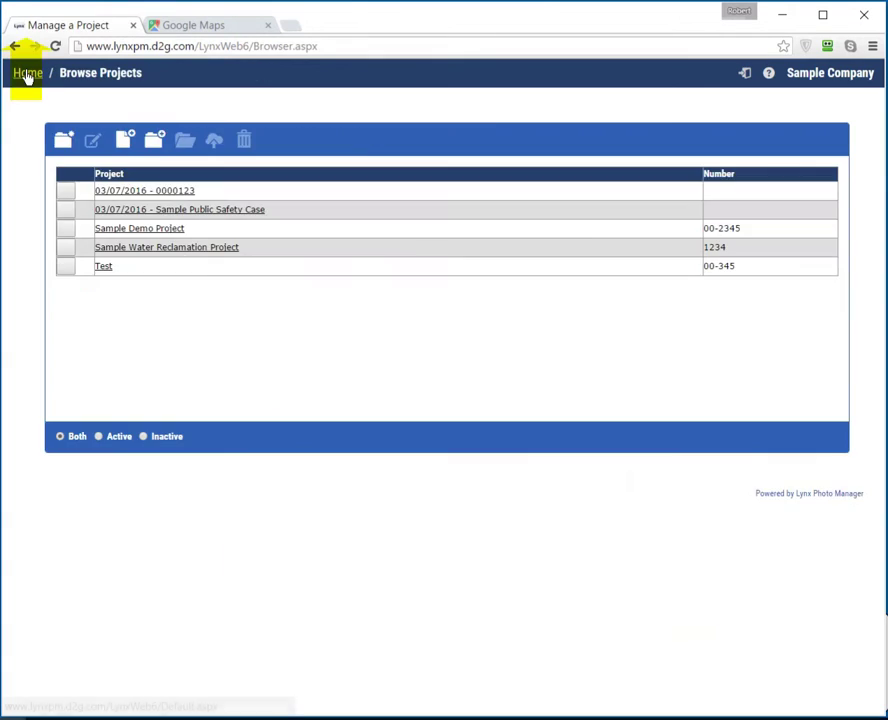
Run the saved dynamic search 'Case 123 Private Property Photos' with its saved values, returning 14 results.
left_click(27, 74)
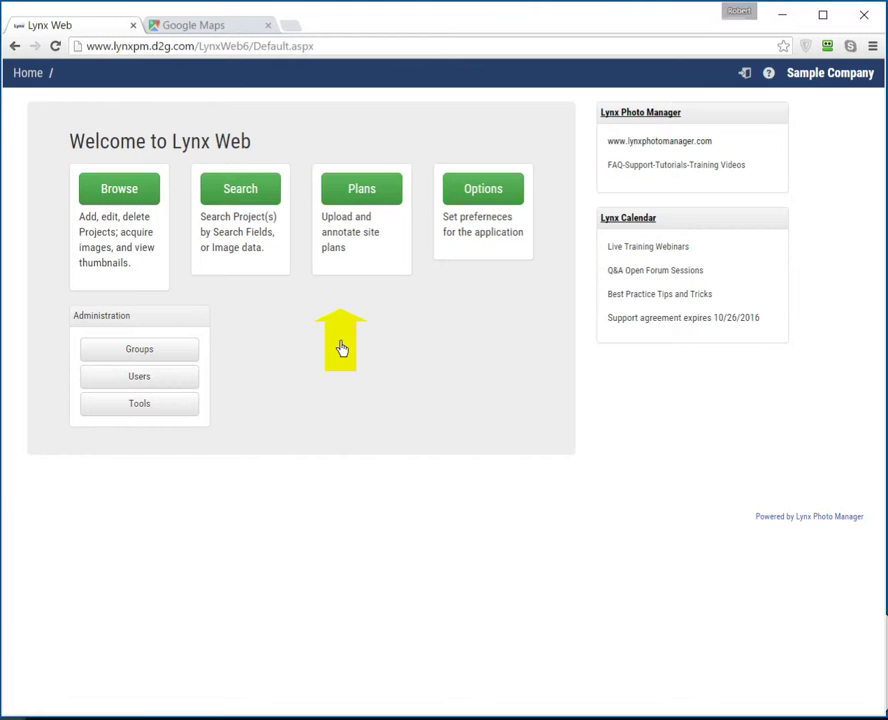
left_click(244, 191)
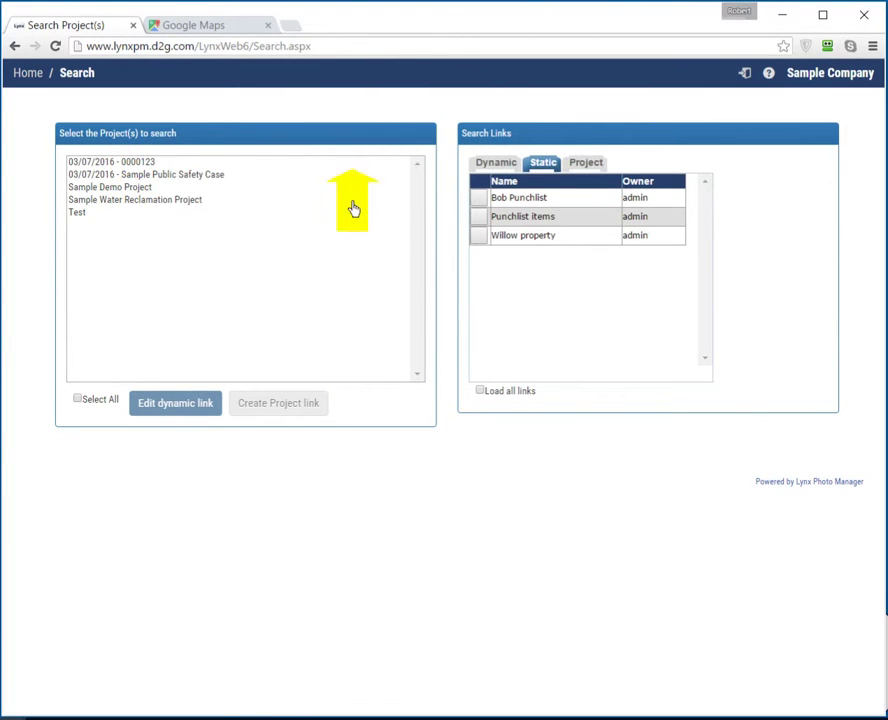
left_click(490, 166)
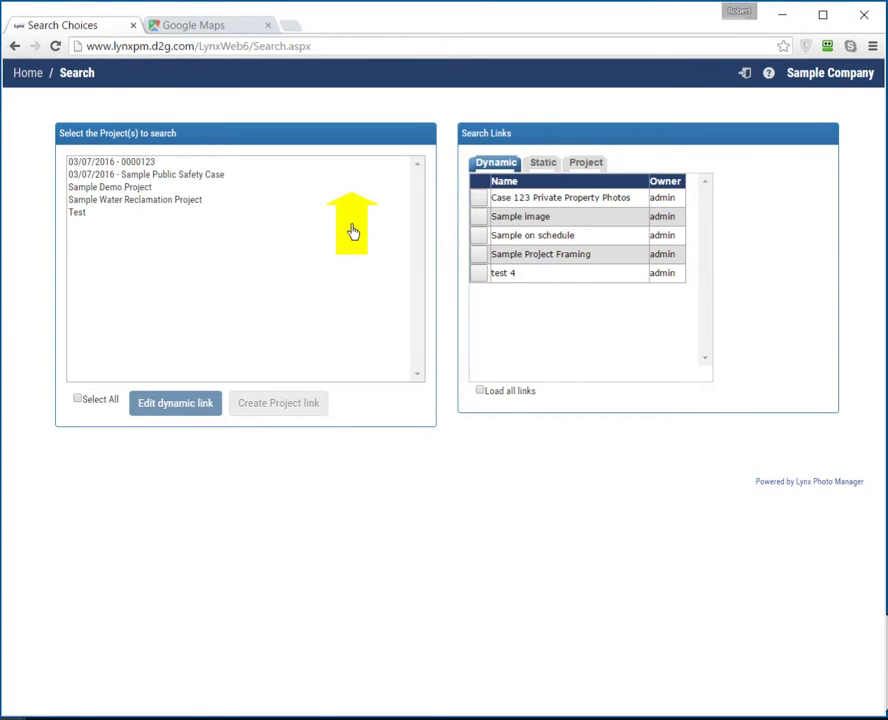
left_click(481, 199)
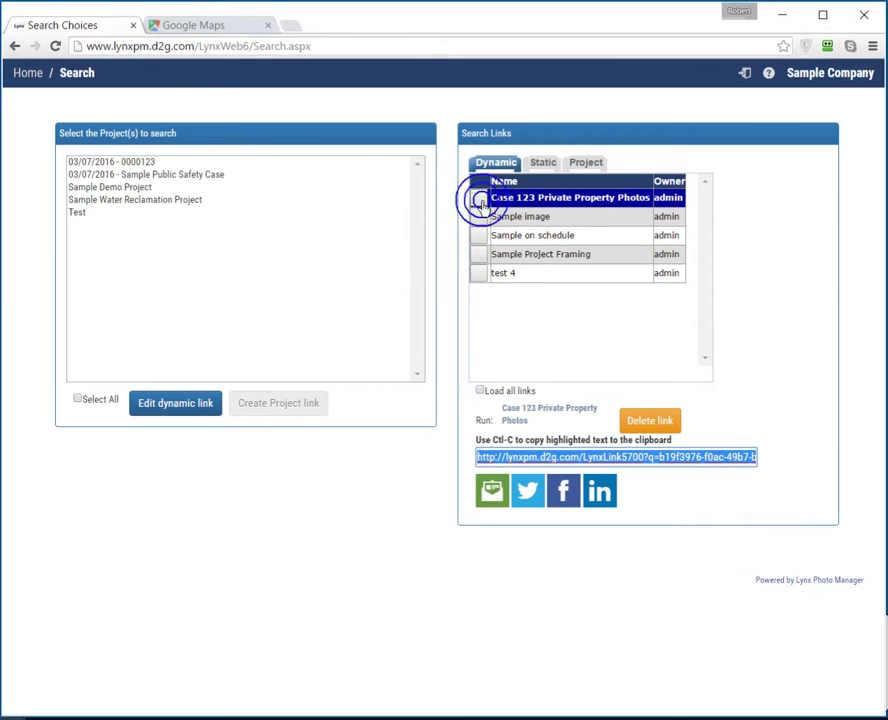
left_click(194, 418)
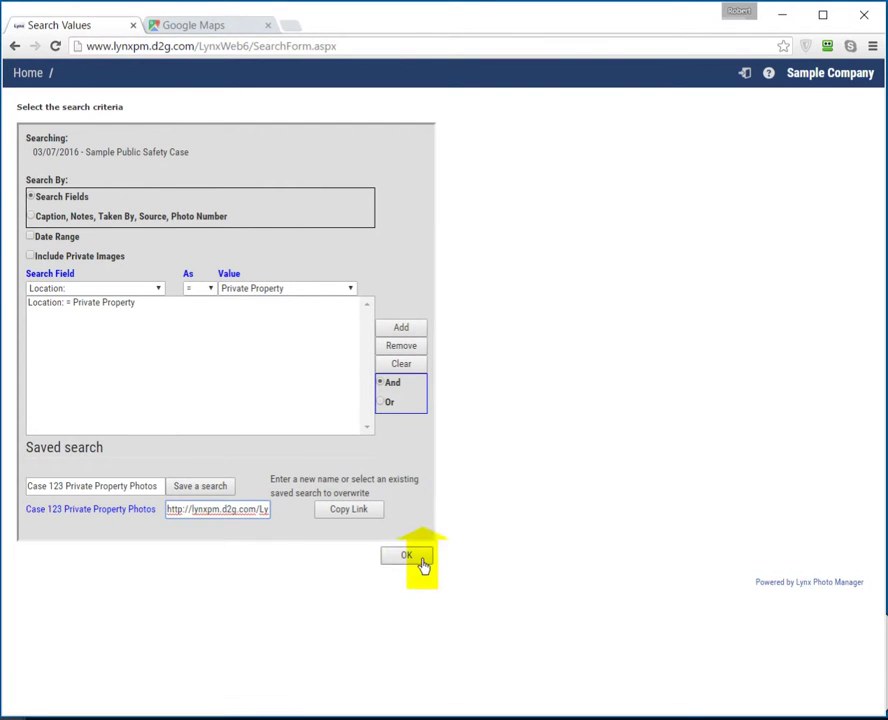
left_click(422, 563)
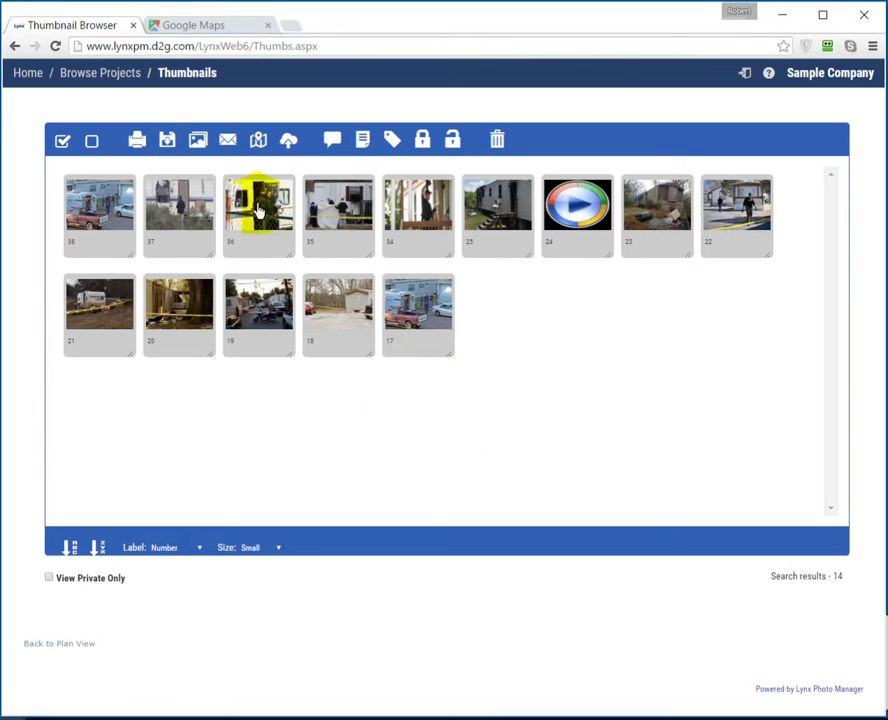
left_click(15, 46)
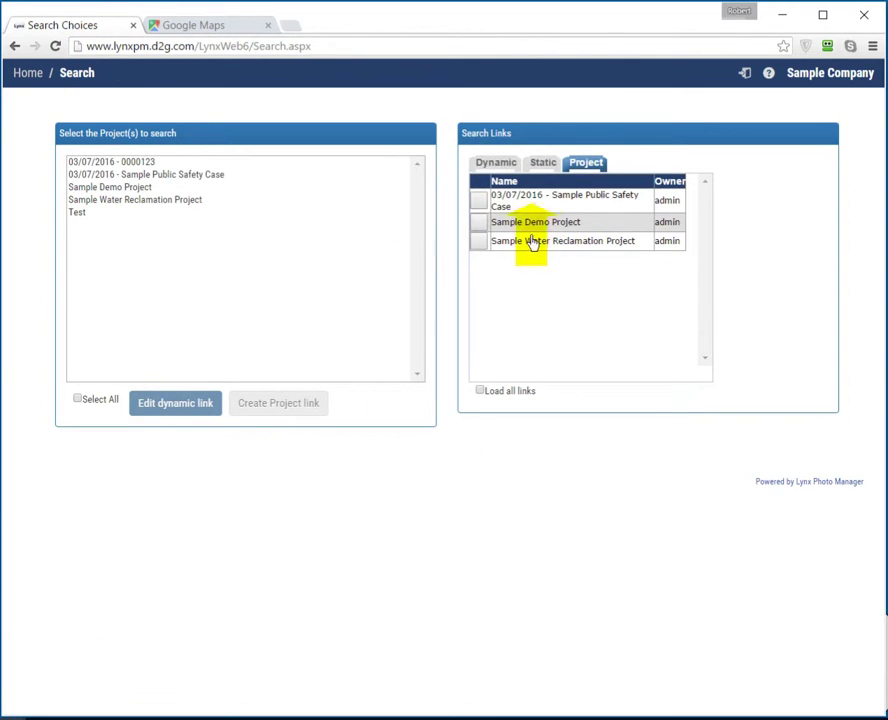
Run the Sample Public Safety Case project link and arrange it beside the search page.
left_click(487, 211)
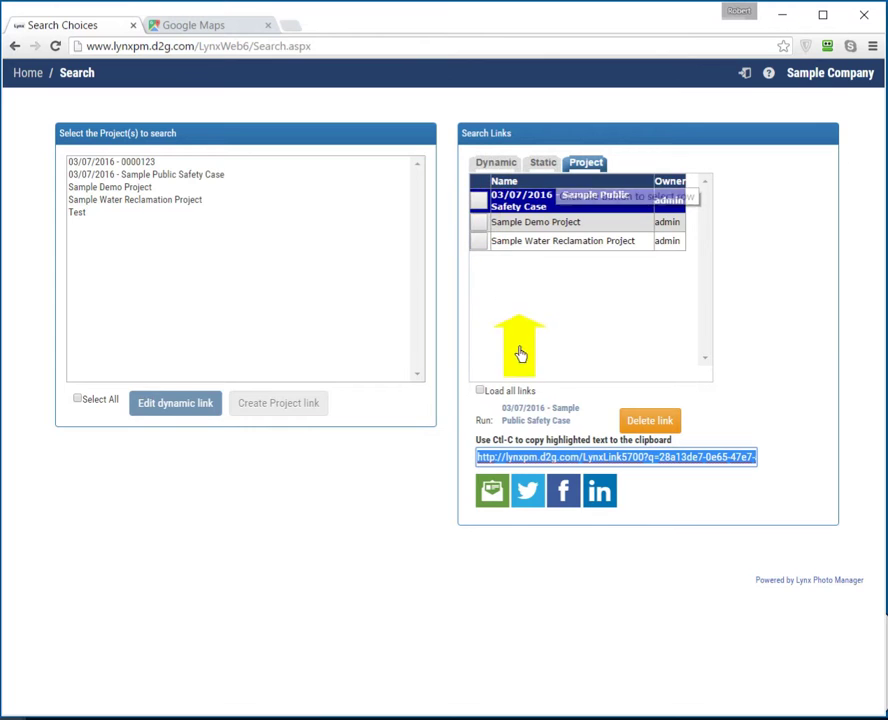
left_click(527, 413)
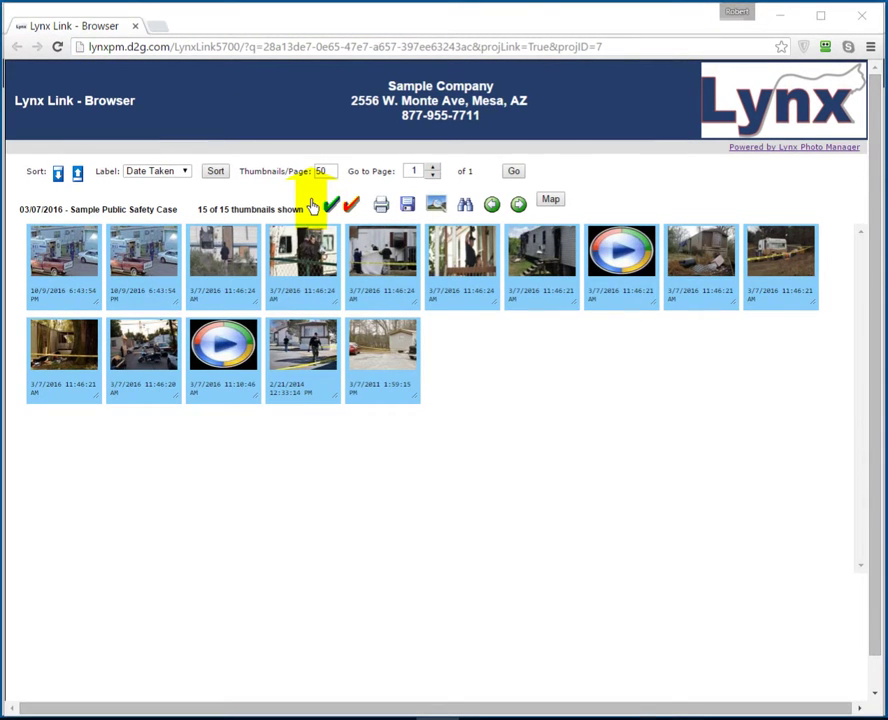
left_click_drag(5, 145, 504, 158)
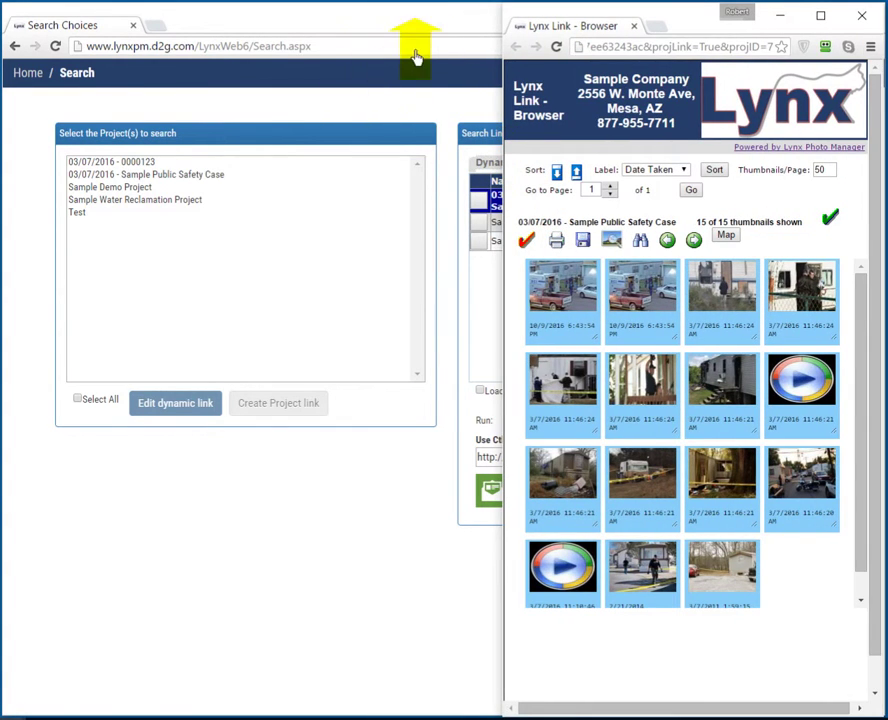
left_click(393, 102)
left_click_drag(883, 118, 499, 130)
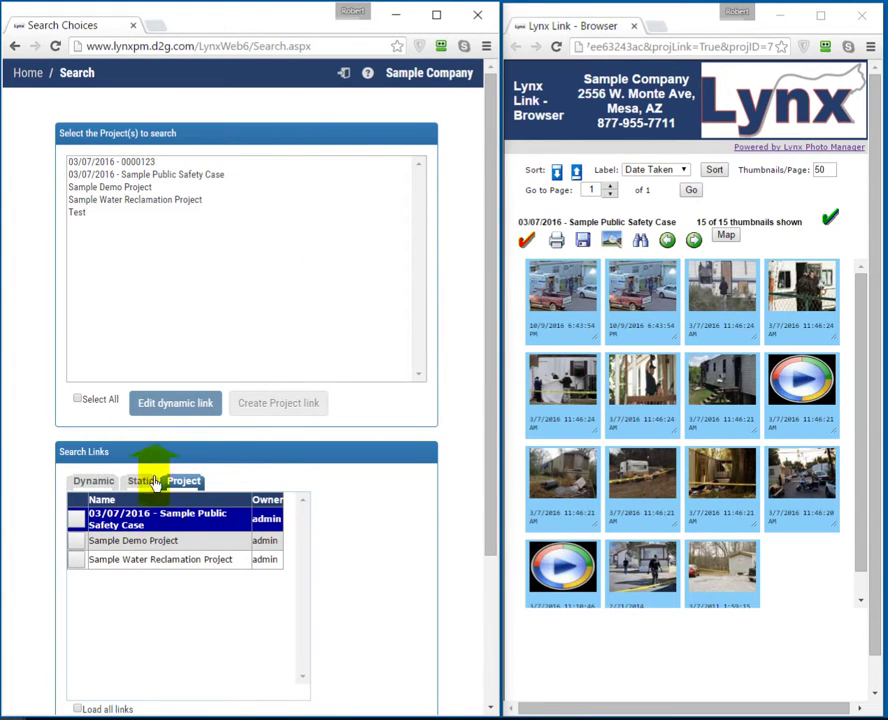
Select the first three thumbnails in the shared link window.
left_click(586, 332)
left_click(636, 296)
left_click(727, 316)
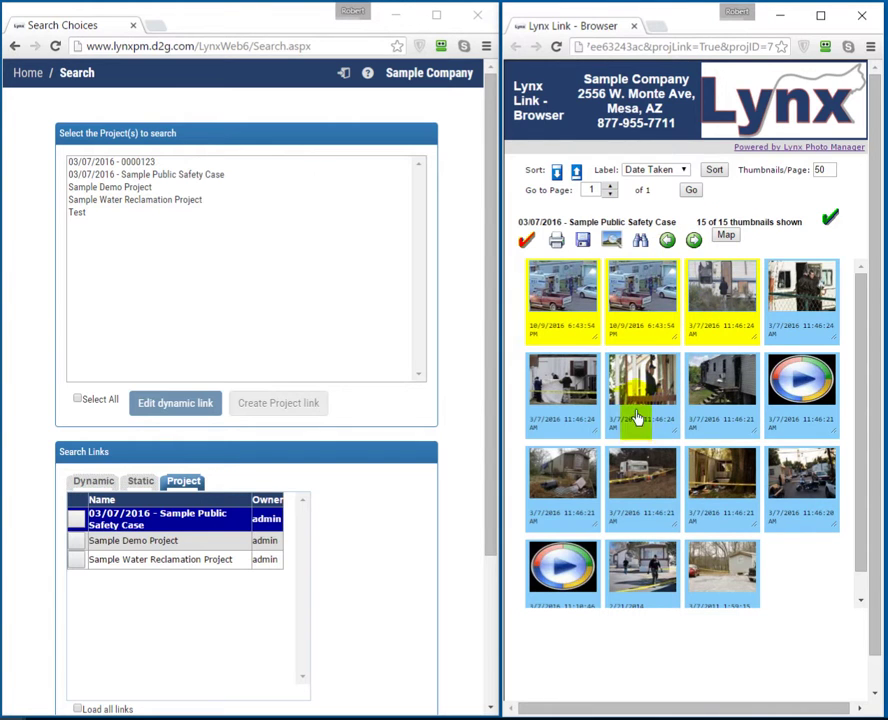
scroll(392, 510, "down", 3)
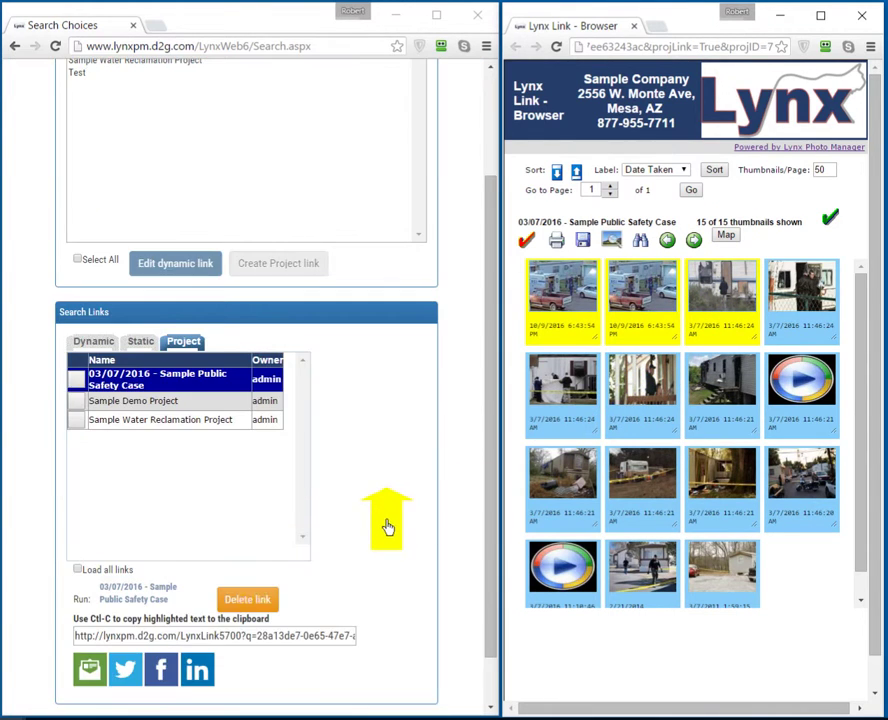
Open photo 38 read-only in the shared link's image viewer.
left_click(113, 636)
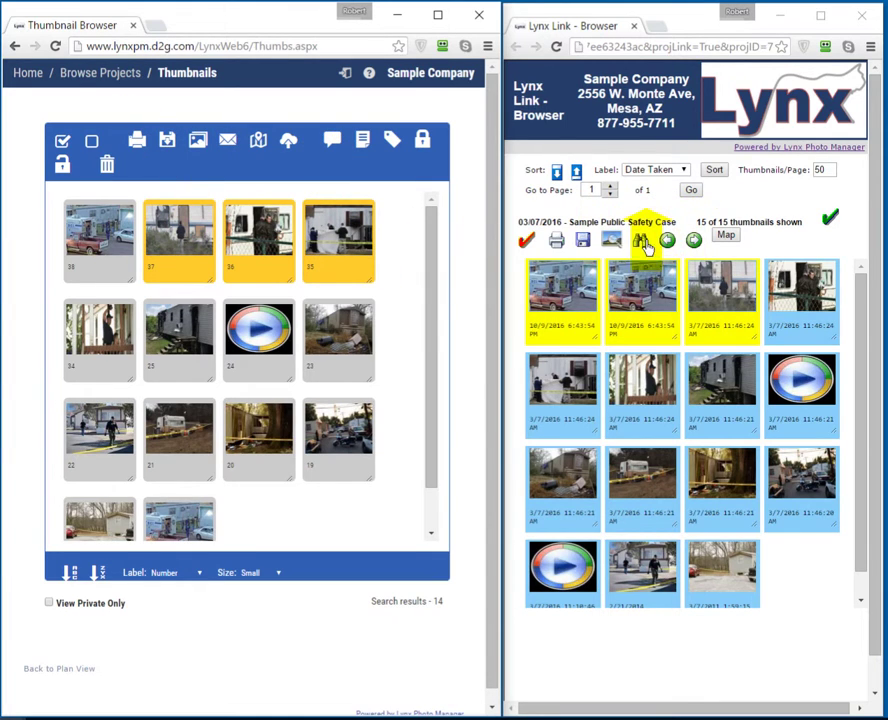
left_click(584, 389)
left_click(642, 385)
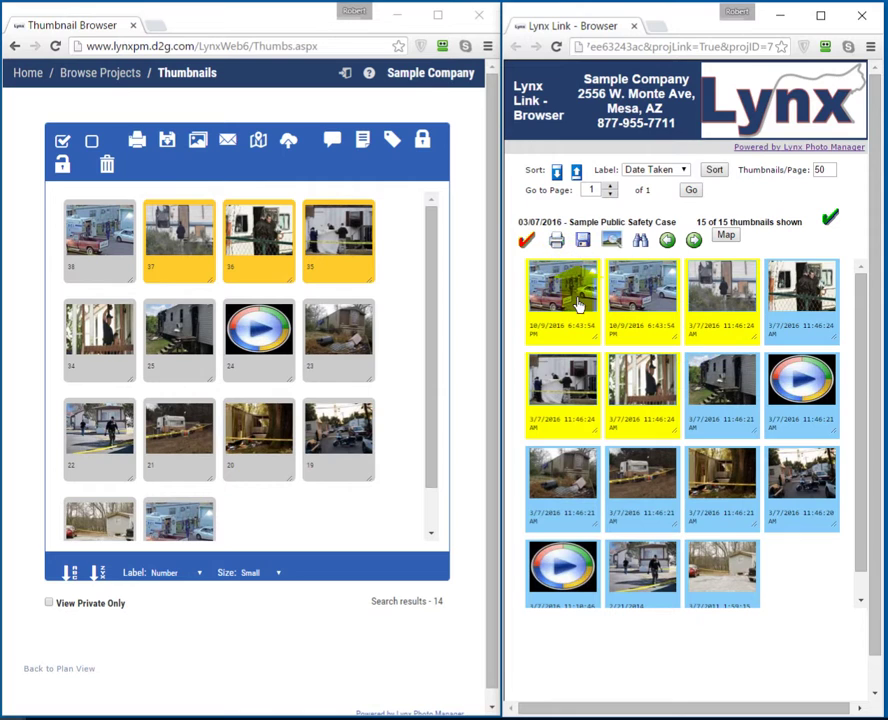
left_click(640, 244)
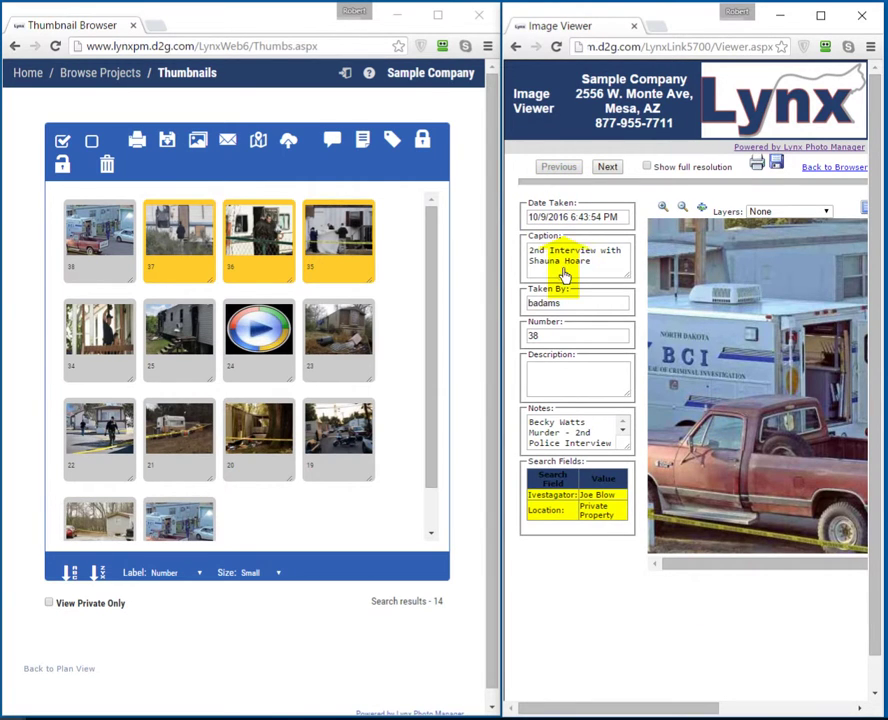
left_click_drag(562, 259, 549, 259)
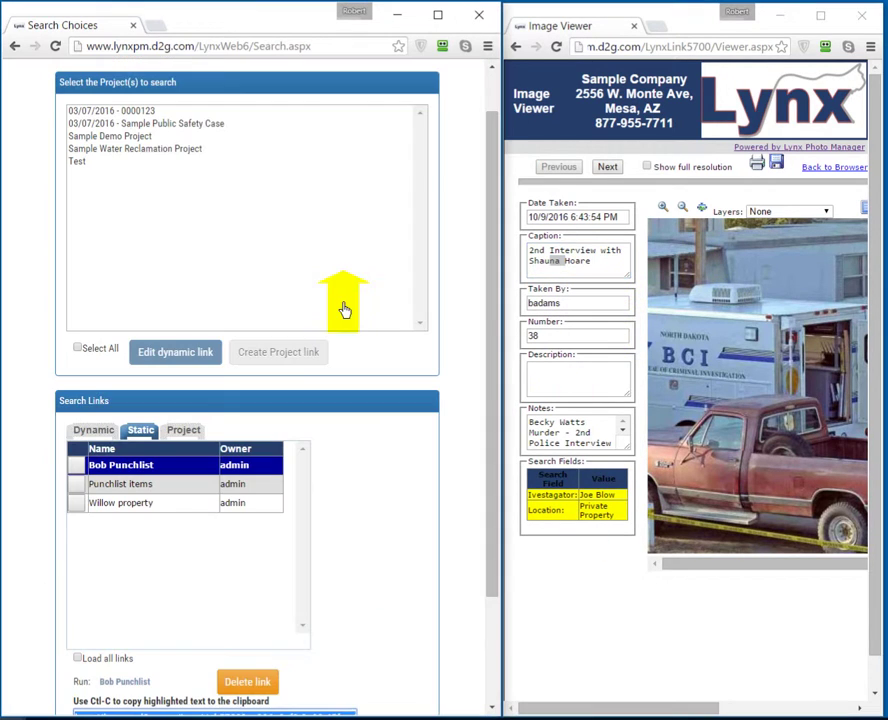
In Search Choices, reselect the Sample Public Safety Case link on the Project tab.
key("alt+Tab")
scroll(243, 201, "down", 2)
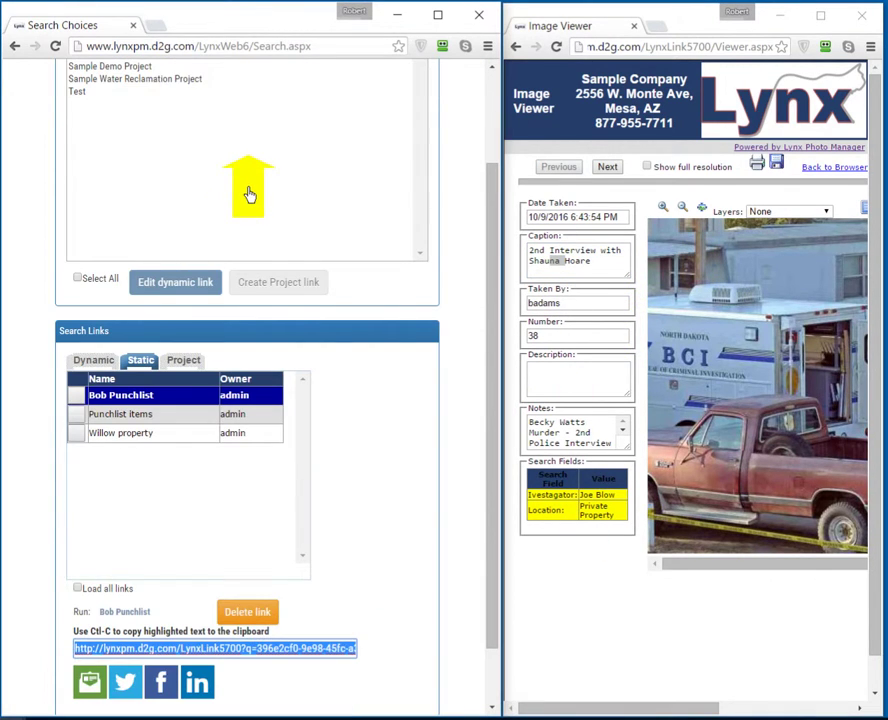
scroll(240, 188, "up", 2)
scroll(315, 235, "down", 2)
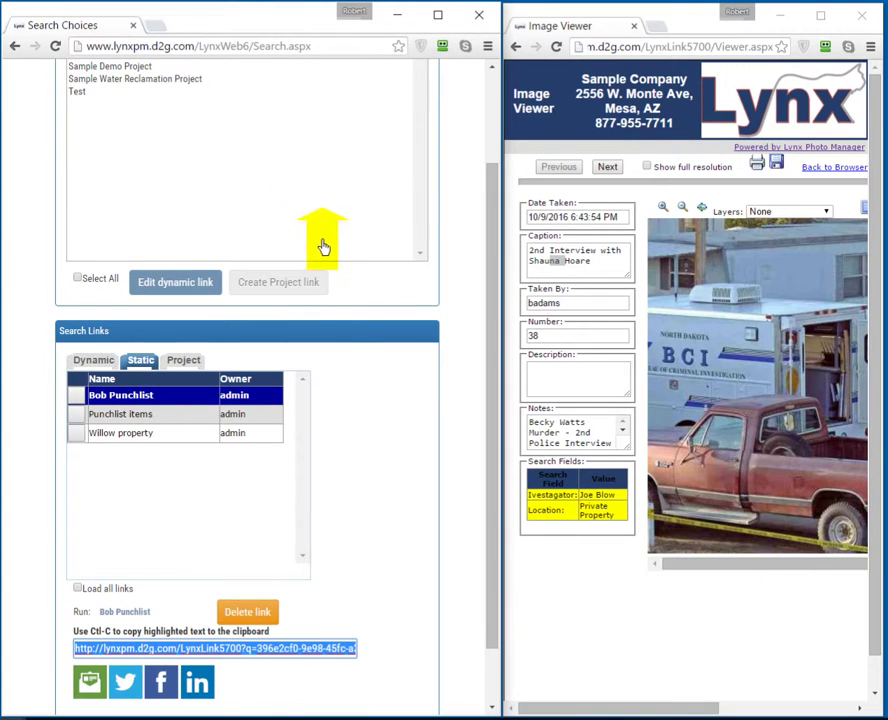
left_click(84, 364)
left_click(178, 400)
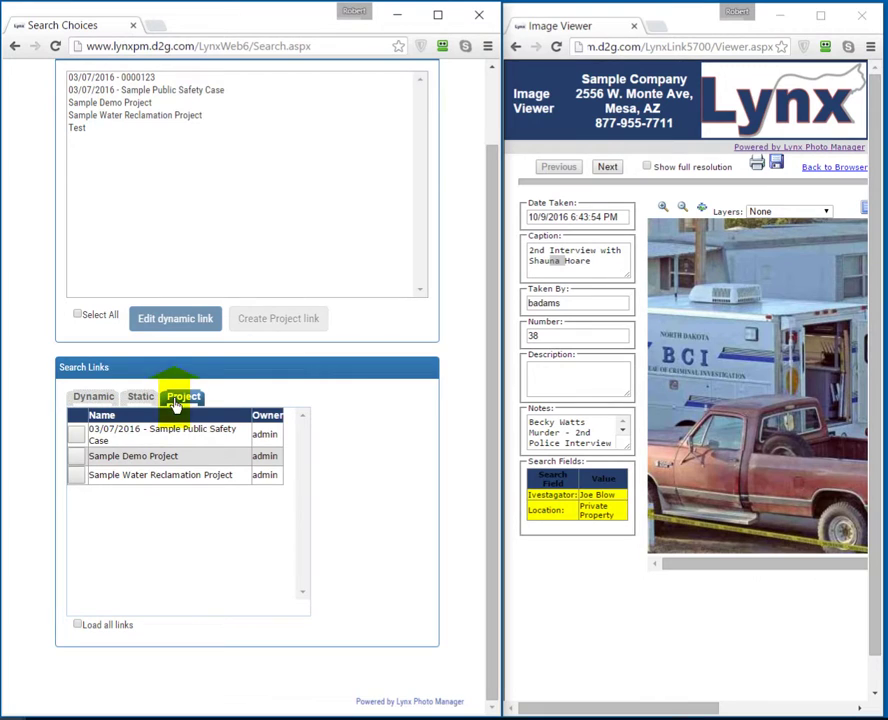
left_click(76, 434)
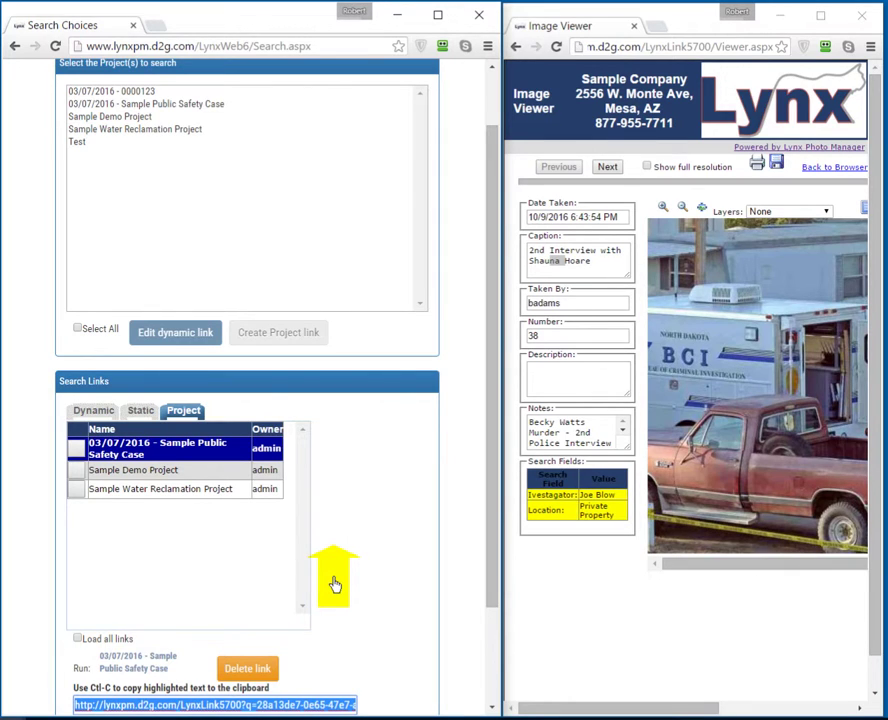
scroll(335, 585, "down", 2)
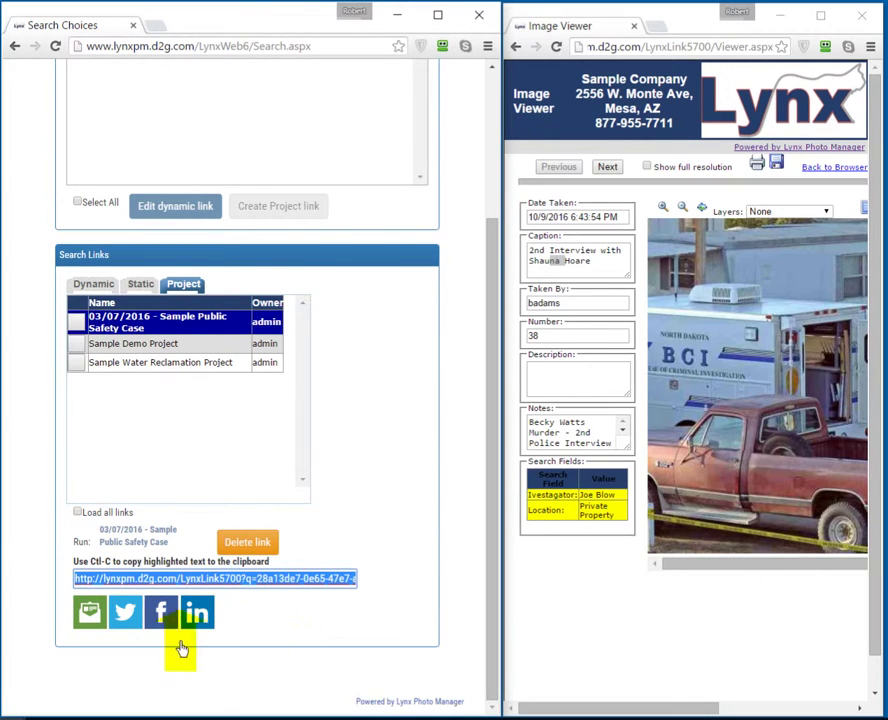
Email the Sample Public Safety Case project link to the suggested recipient.
left_click(284, 628)
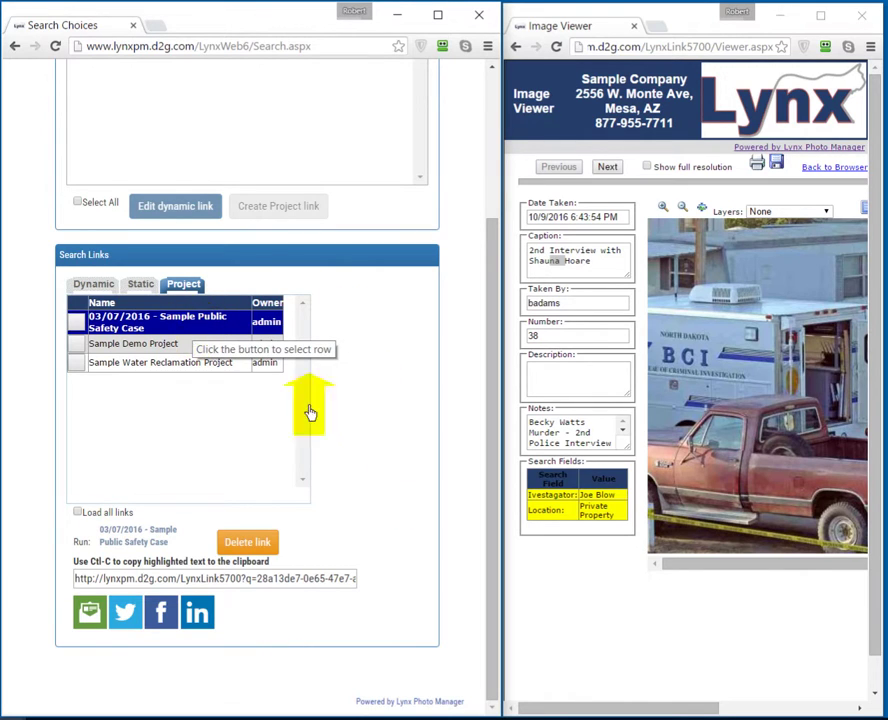
left_click(89, 611)
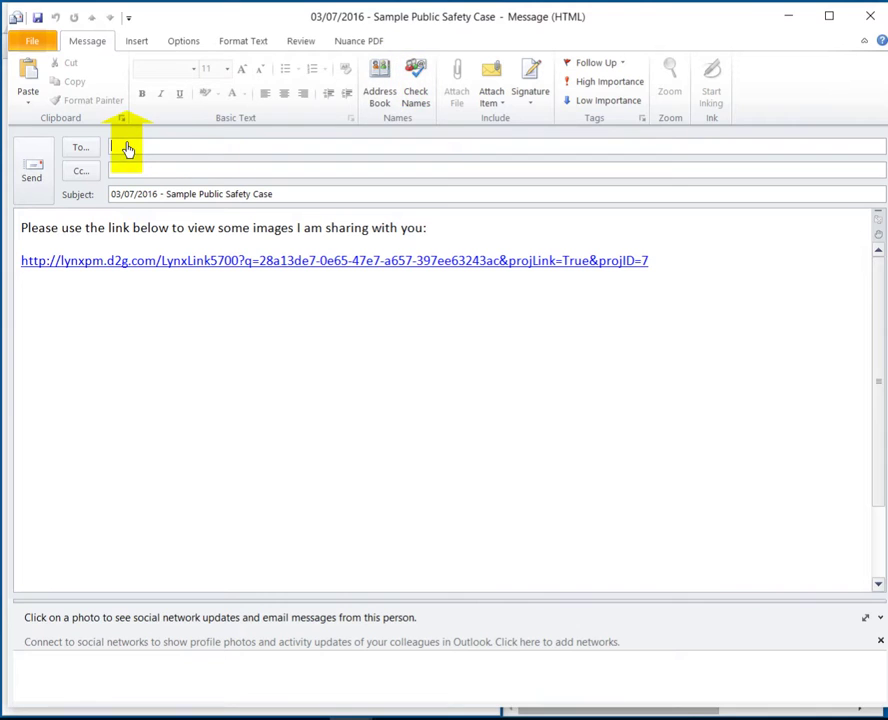
left_click(128, 149)
type("b")
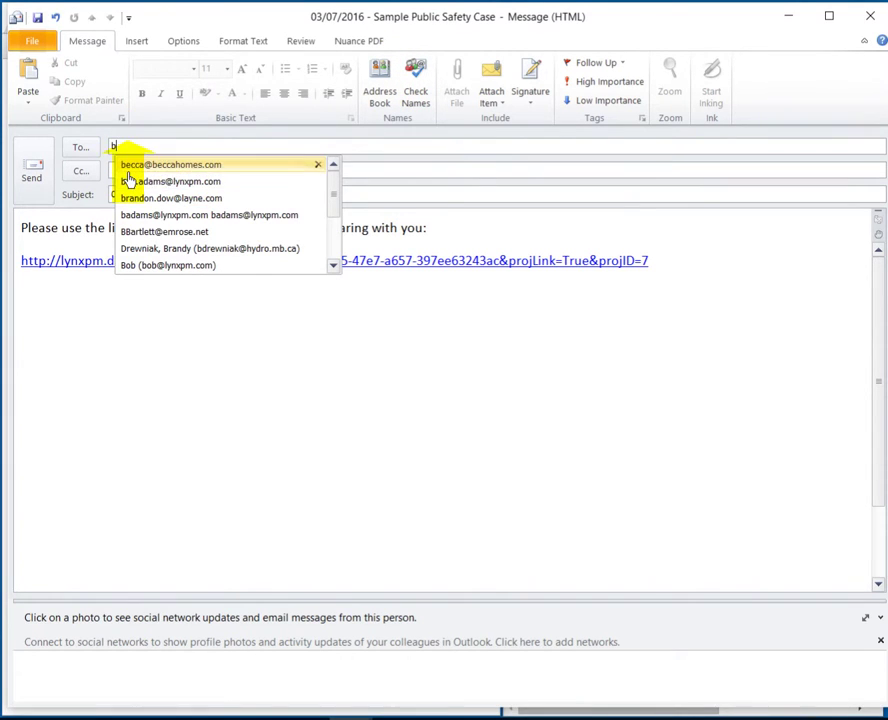
left_click(145, 182)
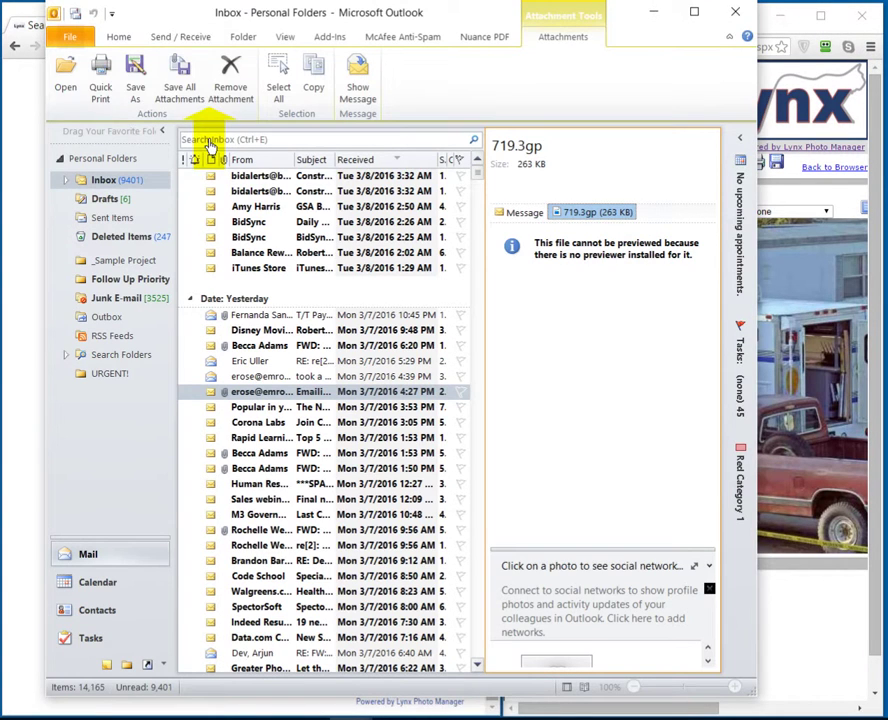
Run Send/Receive All Folders and open the received message containing the case link.
left_click(180, 36)
left_click(78, 84)
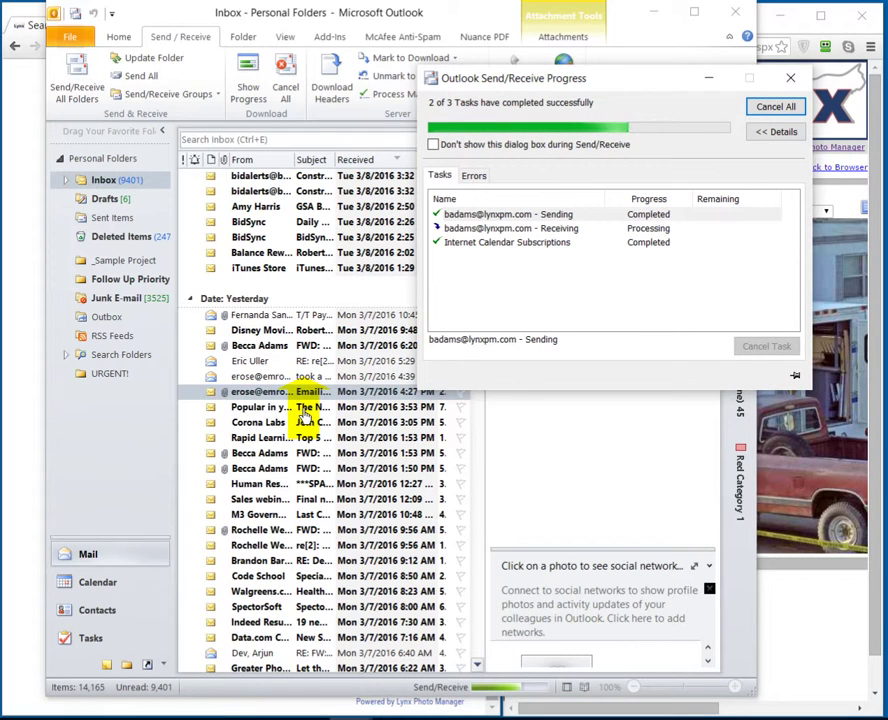
left_click(264, 206)
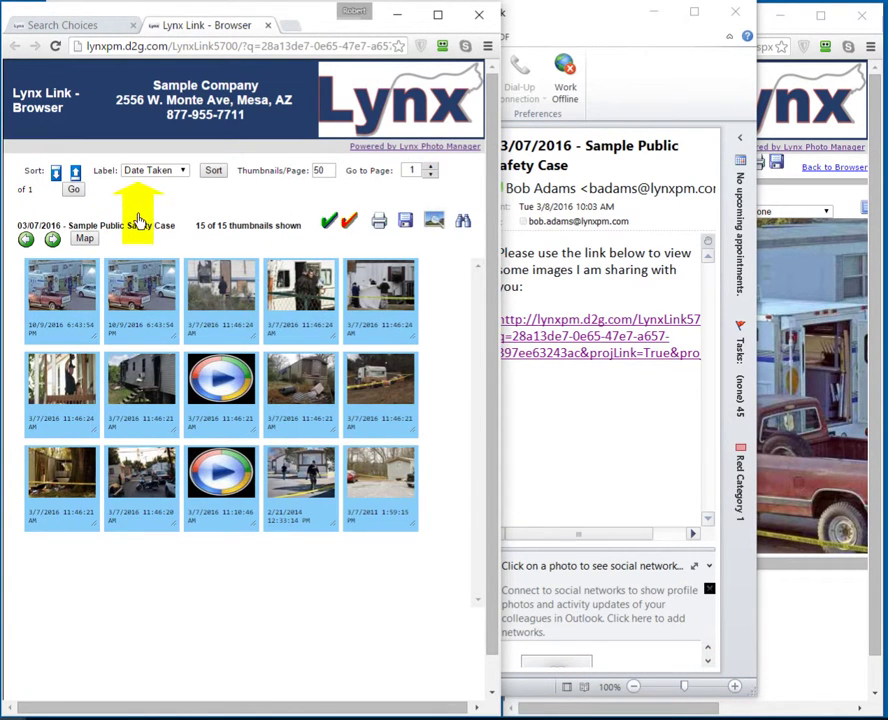
left_click_drag(110, 226, 174, 232)
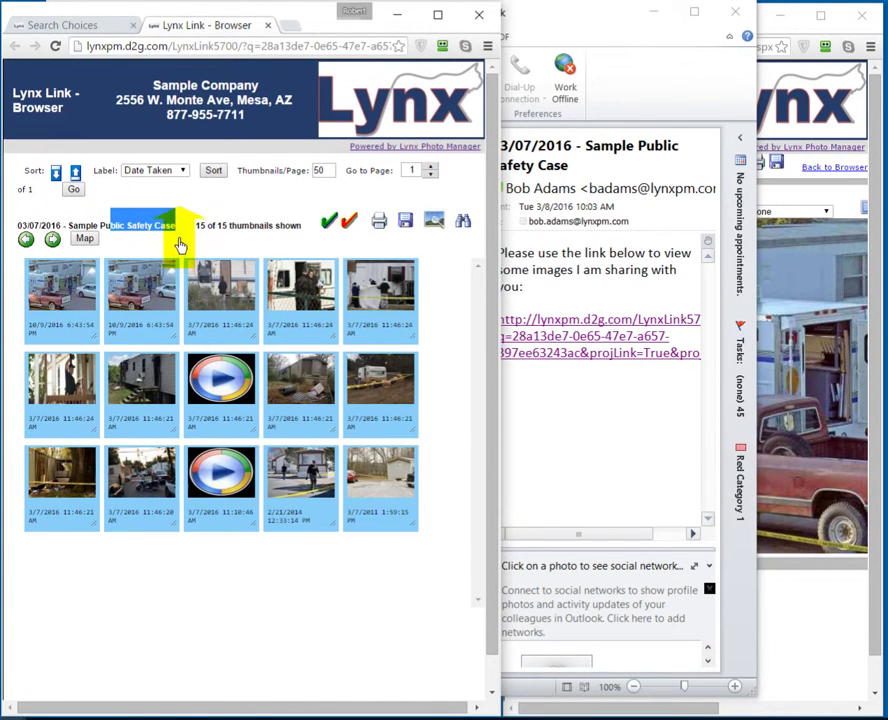
left_click(181, 250)
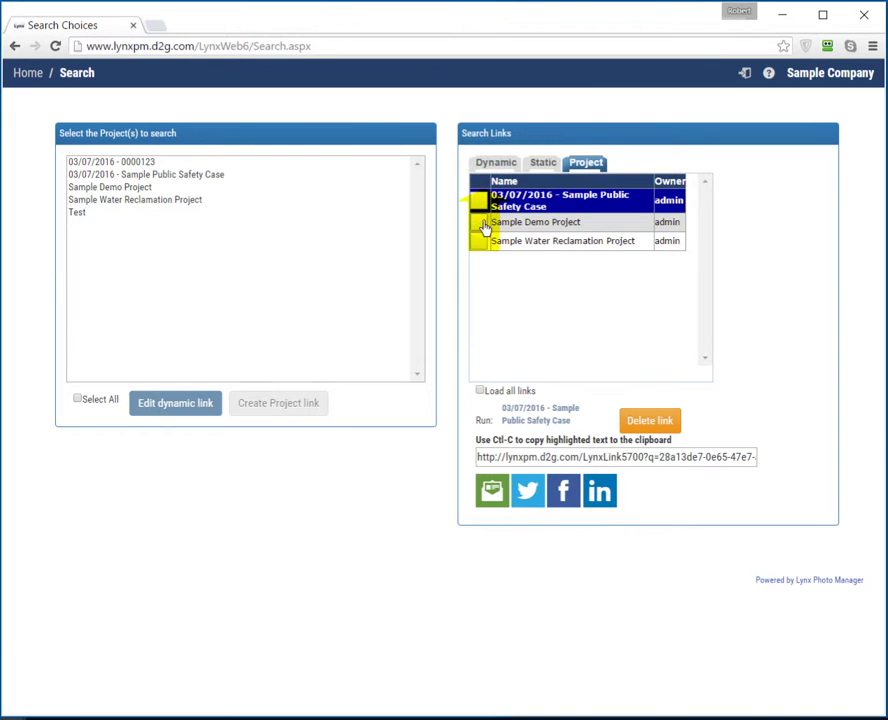
Review the Sample Demo Project and Sample Water Reclamation Project links, then go back home.
left_click(484, 228)
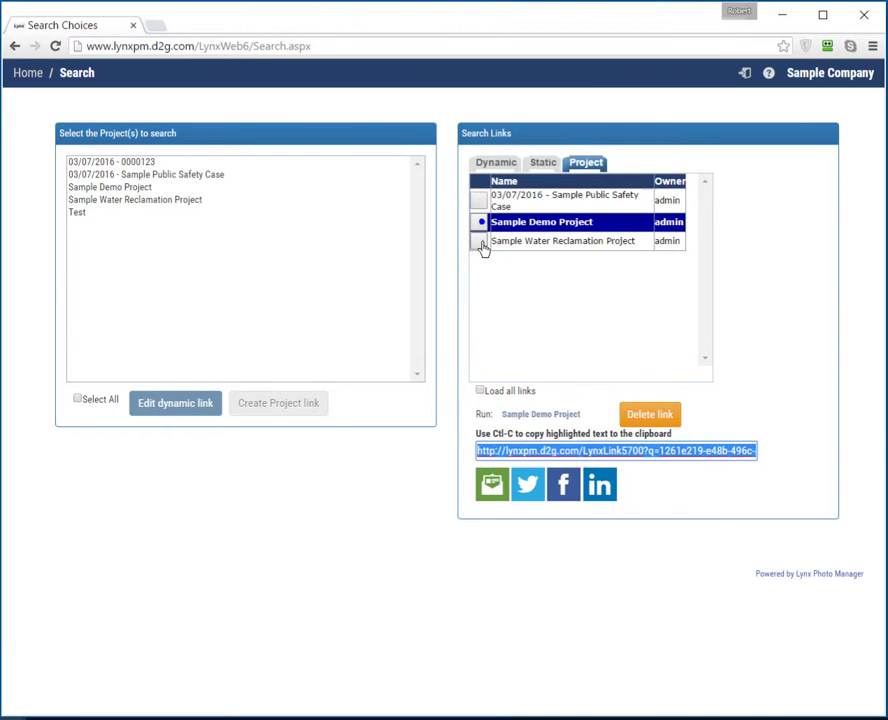
left_click(476, 245)
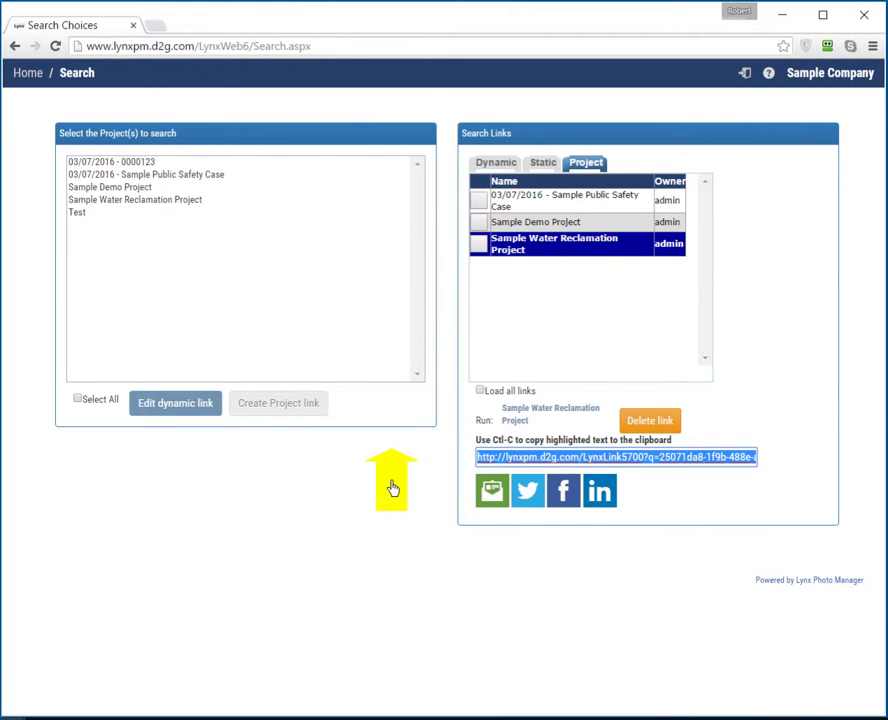
key("alt+Left")
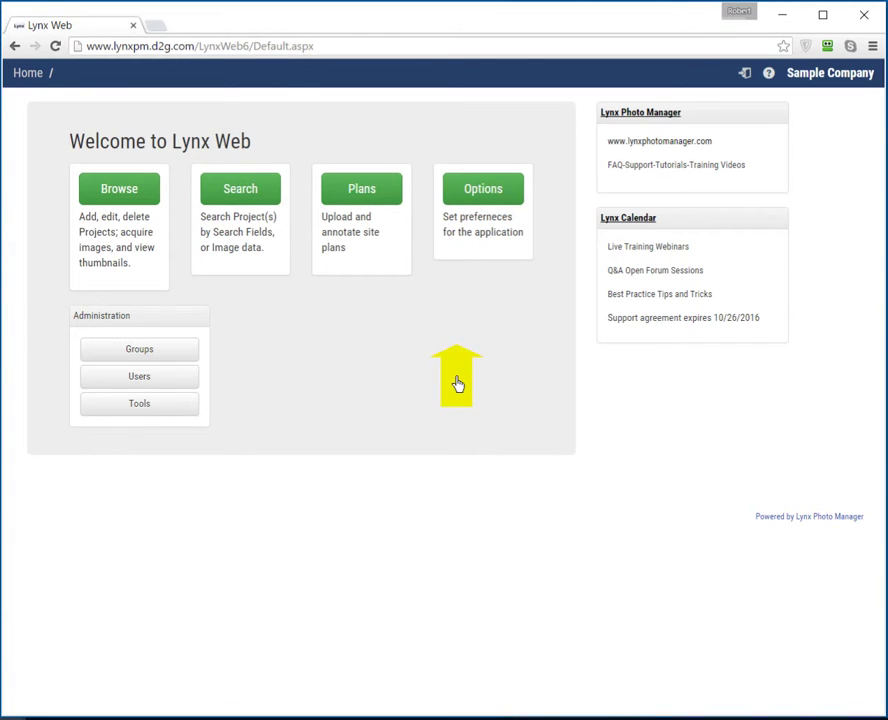
In a new tab, go to lynxphotomanager.com and browse its Law Enforcement & Public Safety page.
left_click(155, 28)
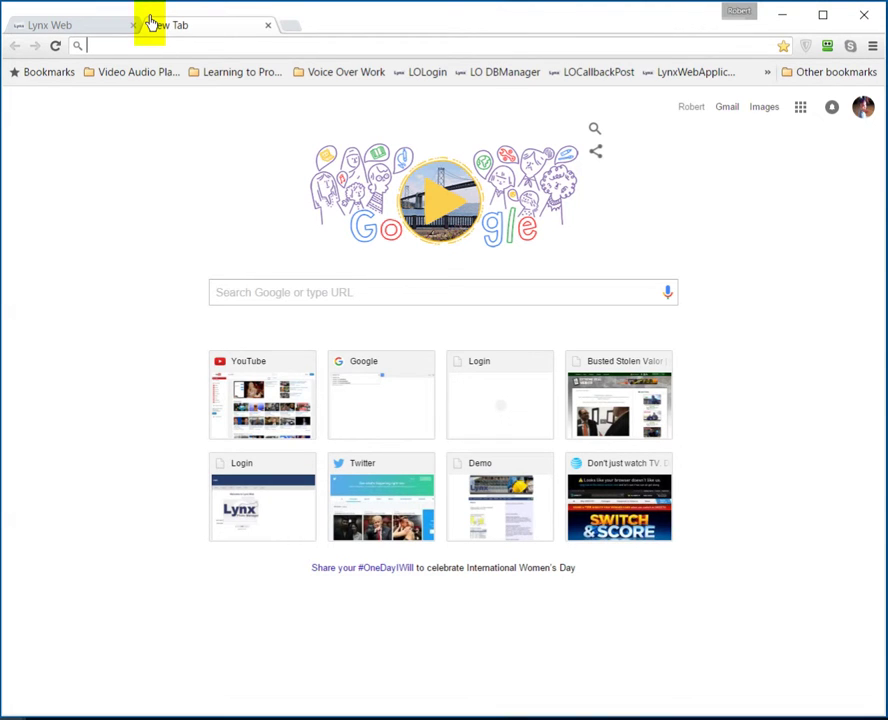
left_click(509, 359)
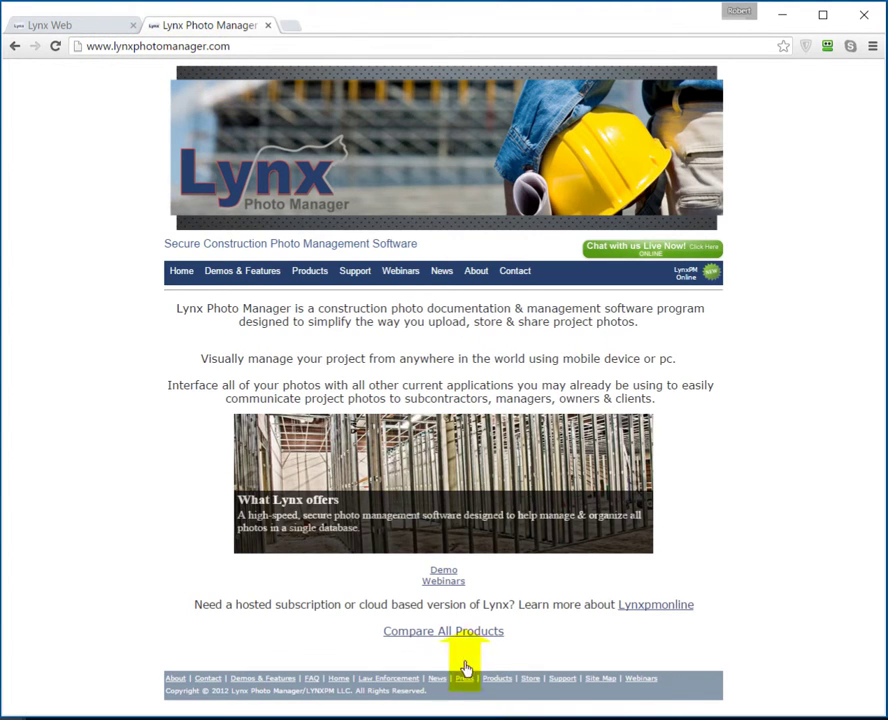
left_click(400, 688)
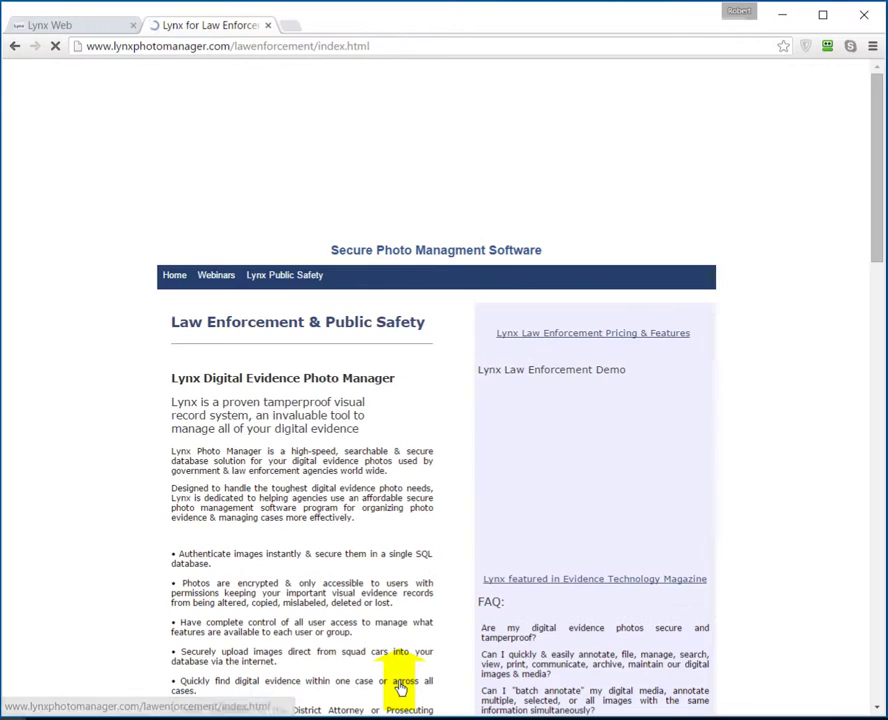
scroll(321, 388, "down", 6)
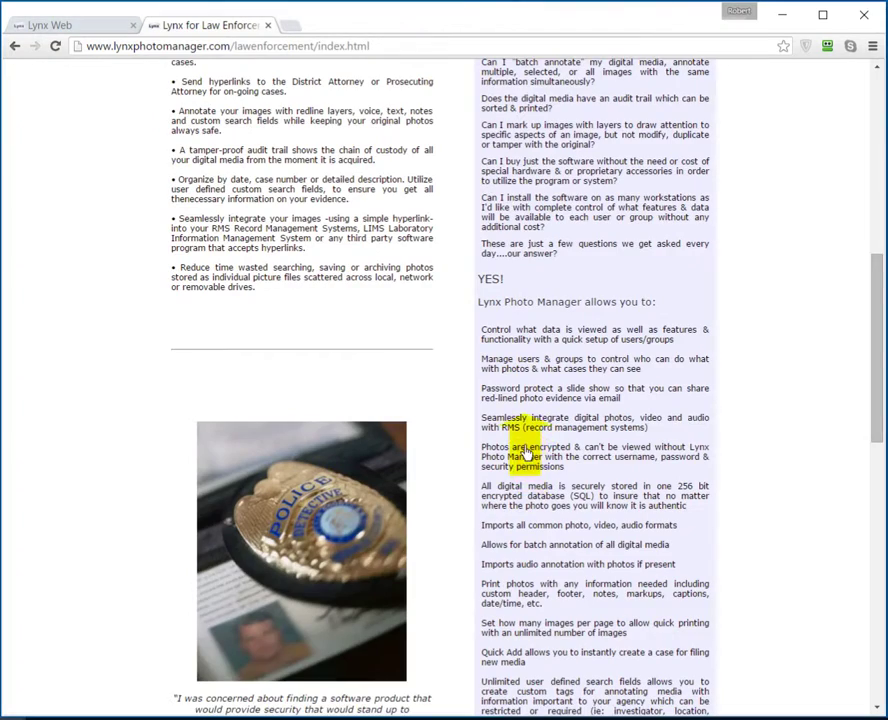
scroll(522, 456, "down", 2)
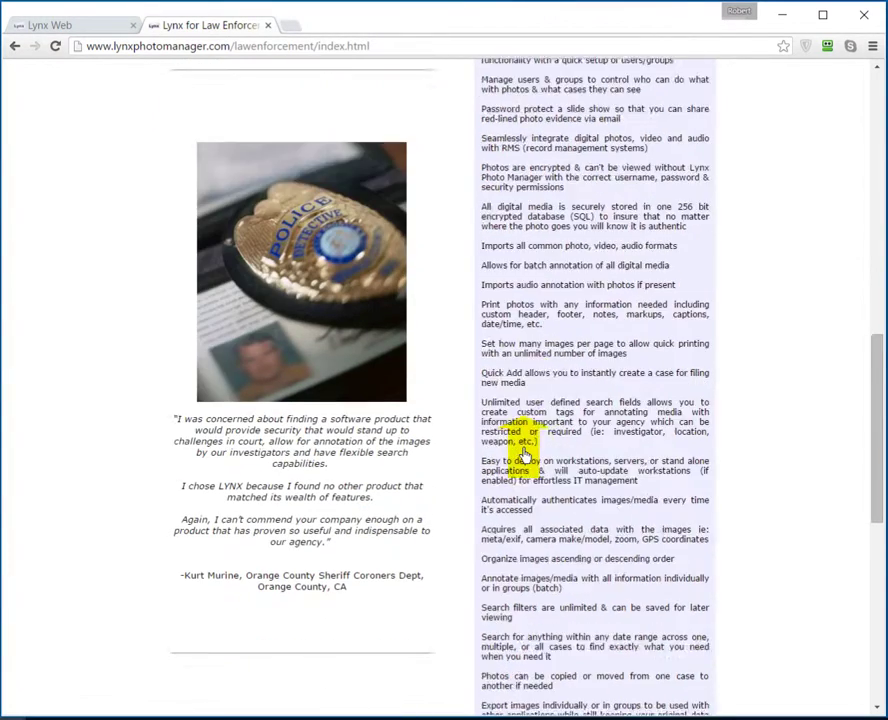